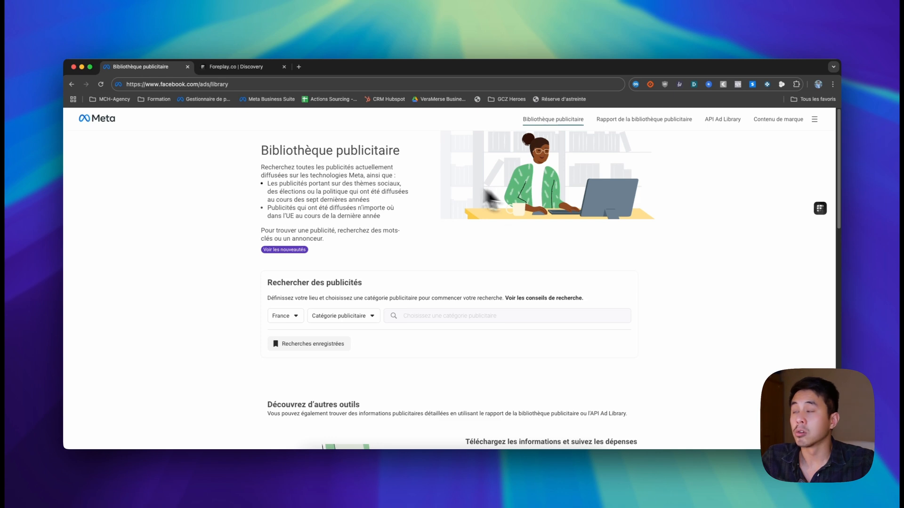
- Choose the Toutes les publicités category for an ad search in France
scroll(511, 249, down, 3)
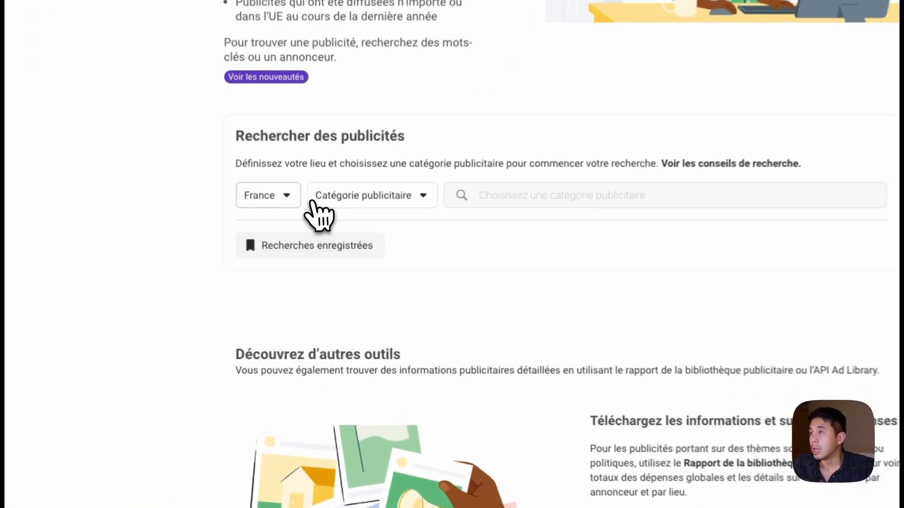
click(285, 197)
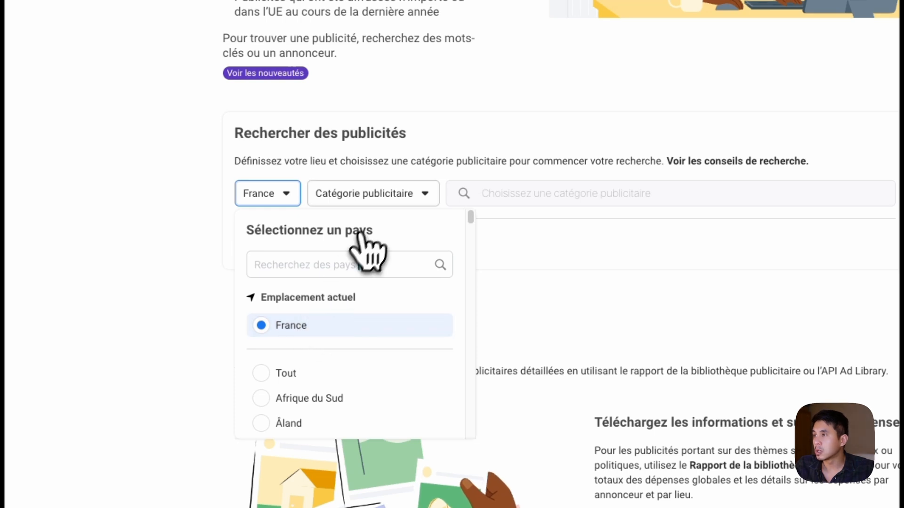
click(377, 203)
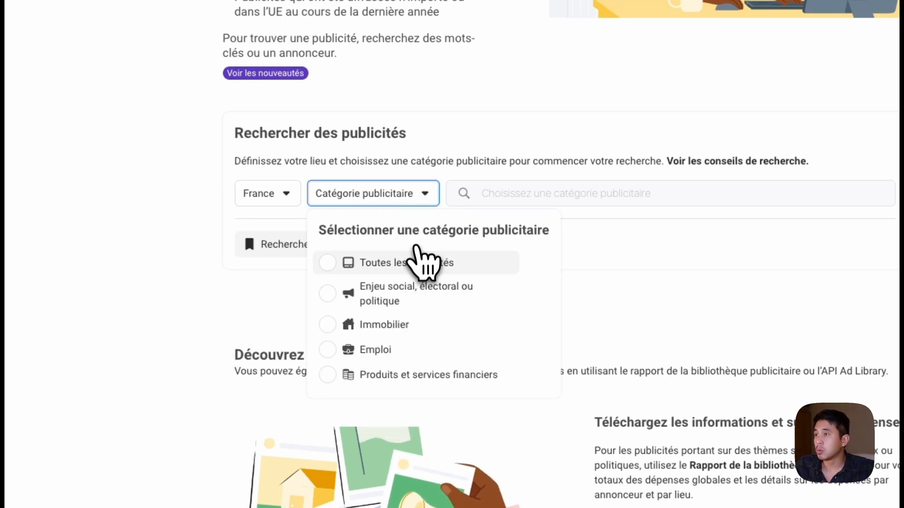
click(413, 260)
- Search the ad library for the keyword Immobilier
click(575, 195)
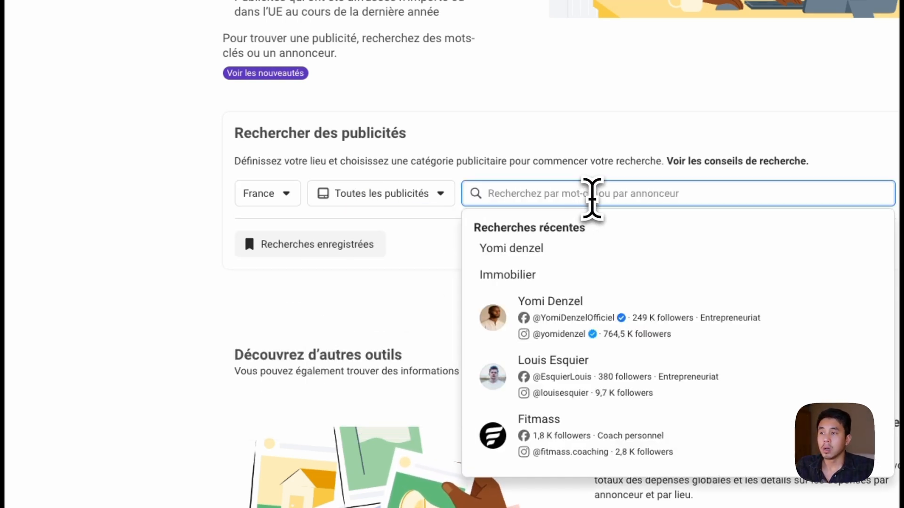
text(Immobil)
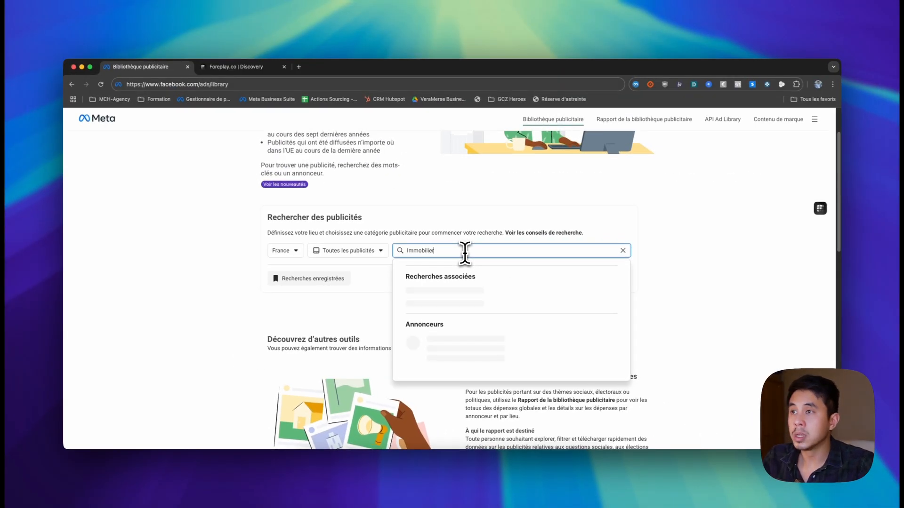
key(Return)
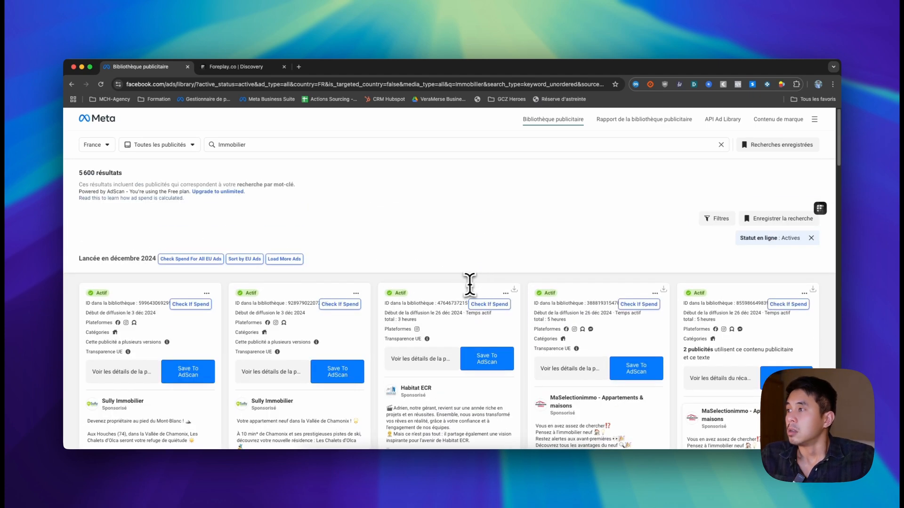
- Examine the real-estate ads in the Immobilier results, looking at their advertisers, copy, visuals and start dates
scroll(471, 284, down, 3)
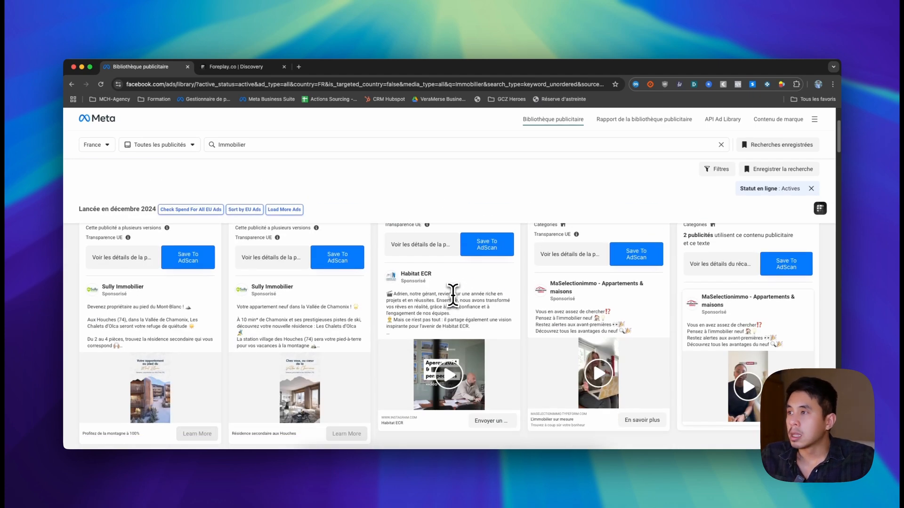
scroll(453, 296, down, 1)
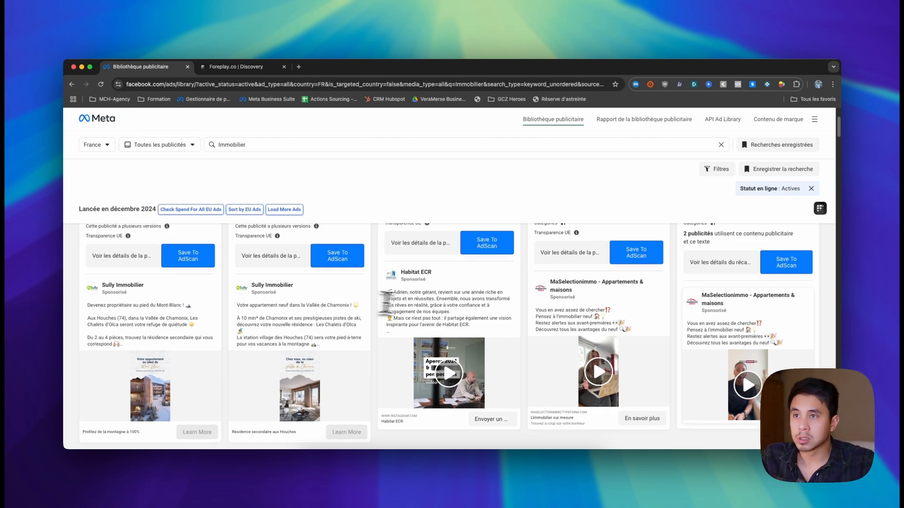
scroll(480, 314, down, 5)
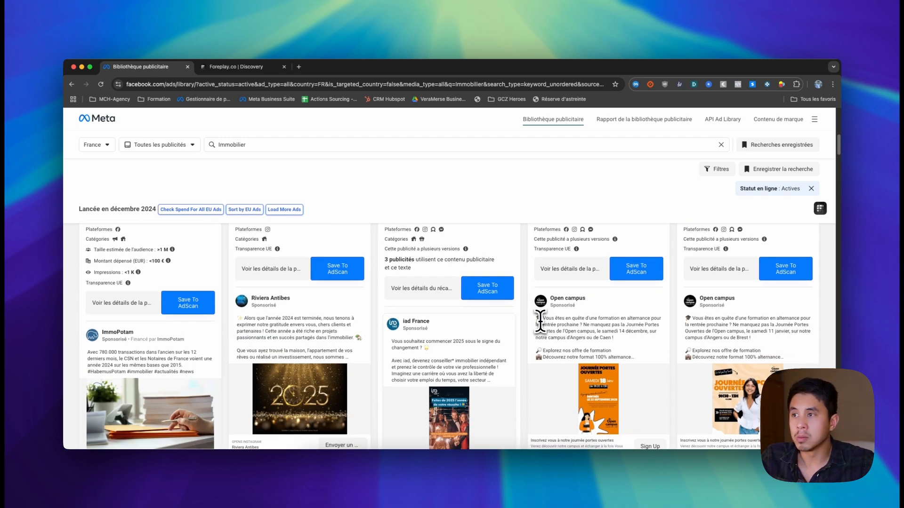
scroll(540, 322, down, 4)
scroll(539, 322, down, 5)
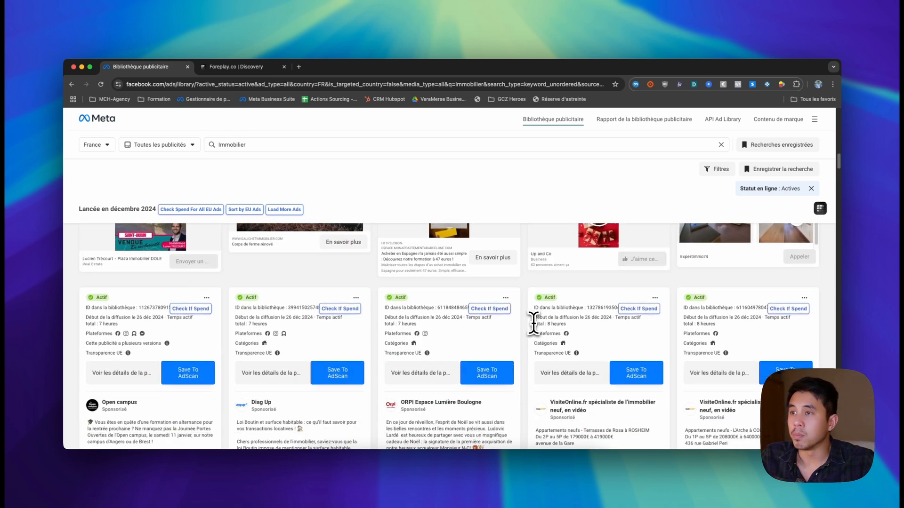
scroll(533, 323, down, 2)
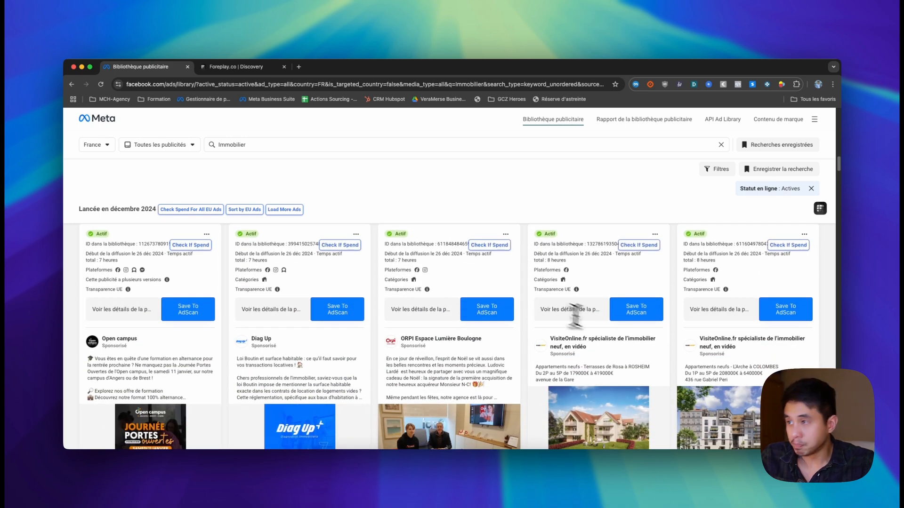
scroll(455, 290, down, 3)
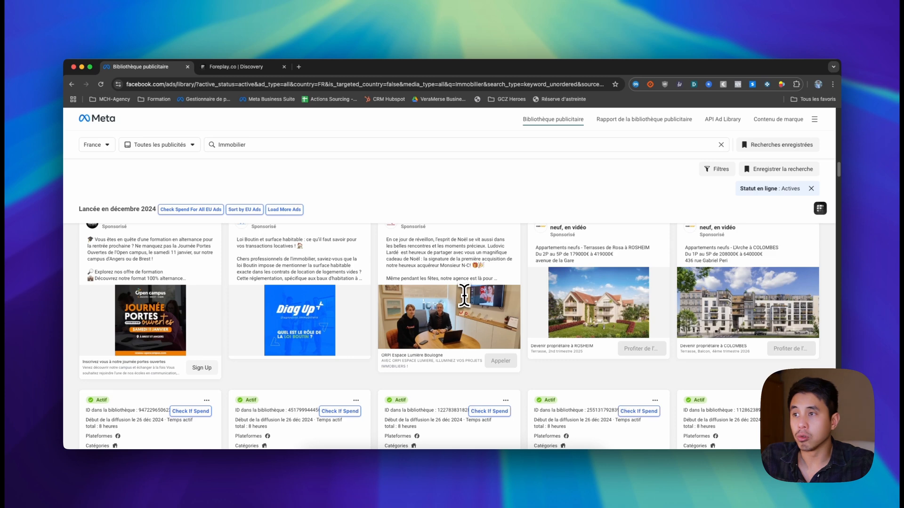
scroll(464, 297, down, 4)
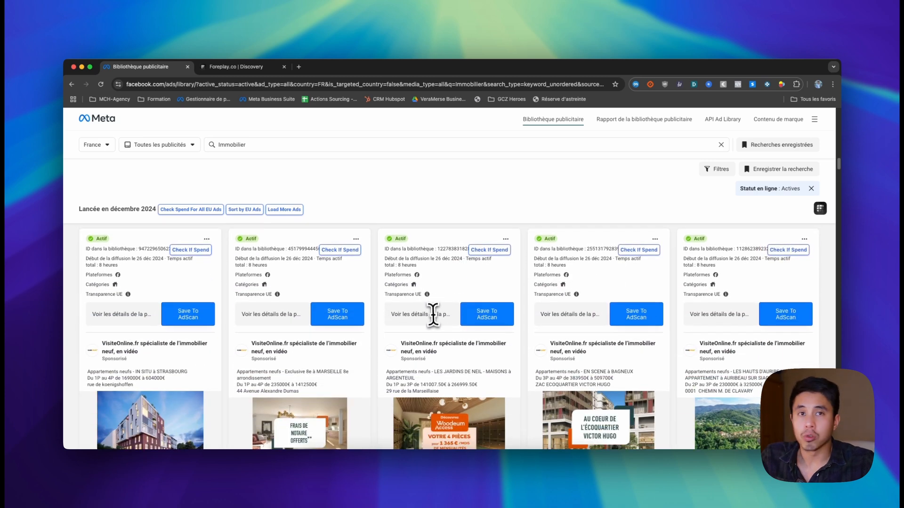
- Replace the keyword search with Yomi Denzel and open that advertiser's ads
scroll(423, 329, up, 8)
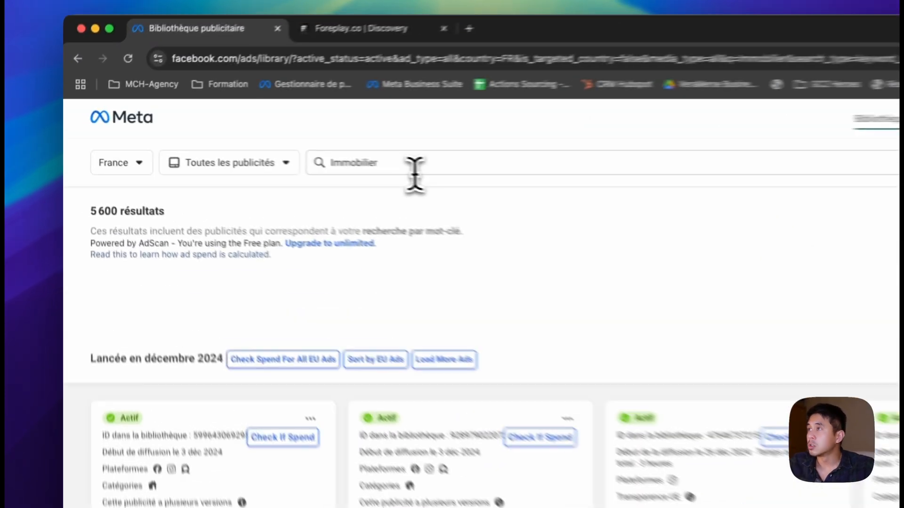
triple_click(266, 147)
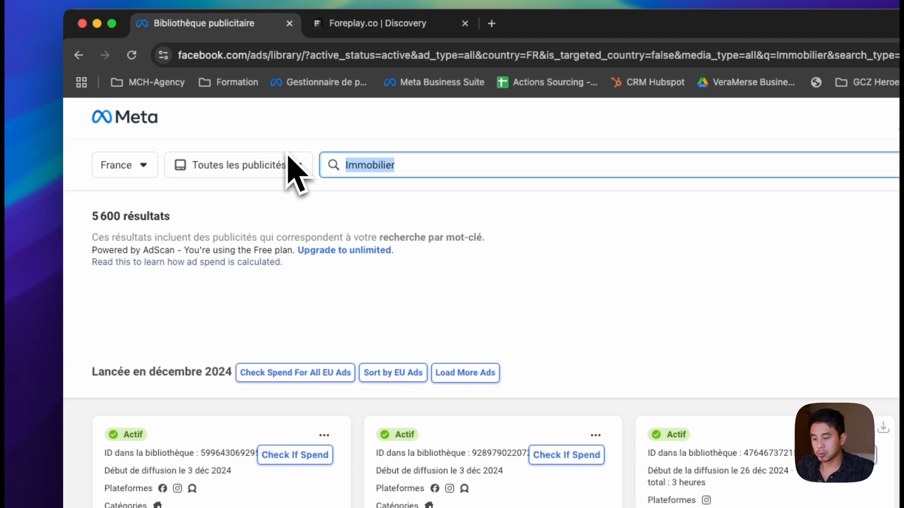
text(Yomi denzel)
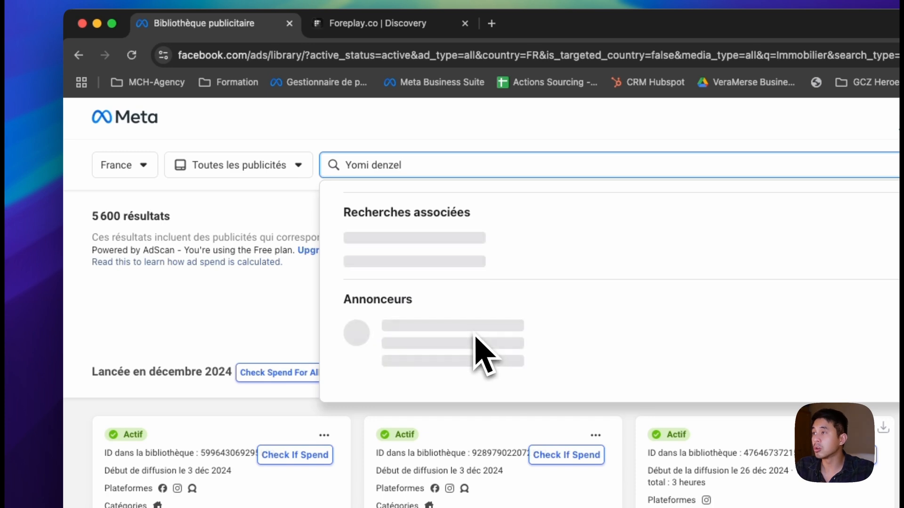
click(462, 324)
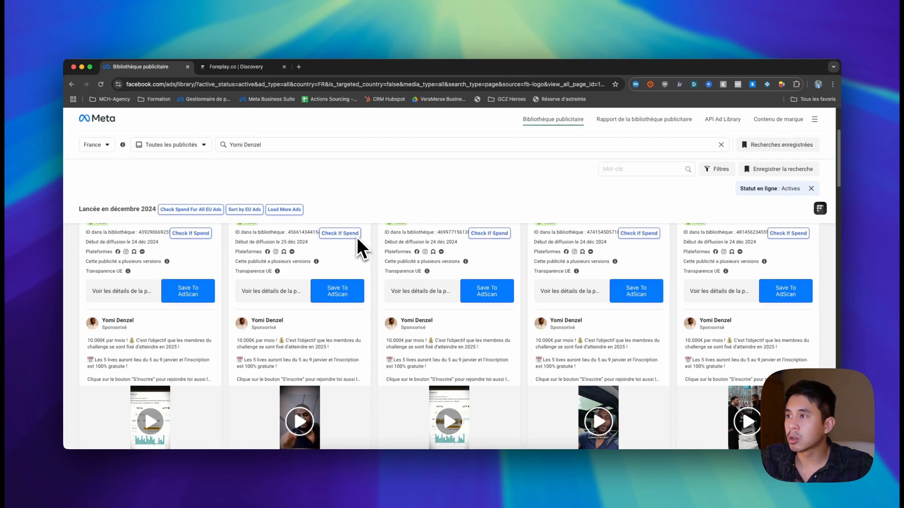
- Review the advertiser's active ads, comparing their texts, videos and start dates
scroll(378, 256, down, 5)
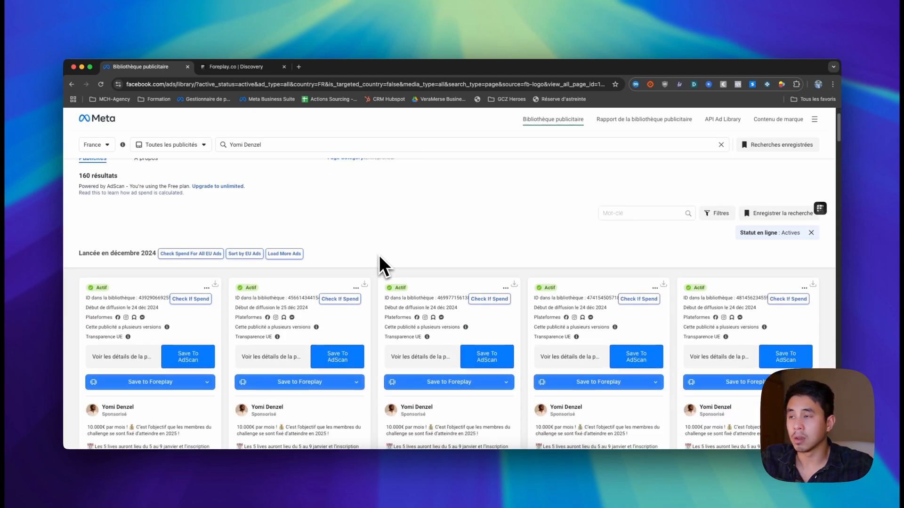
scroll(380, 255, down, 4)
scroll(380, 255, down, 10)
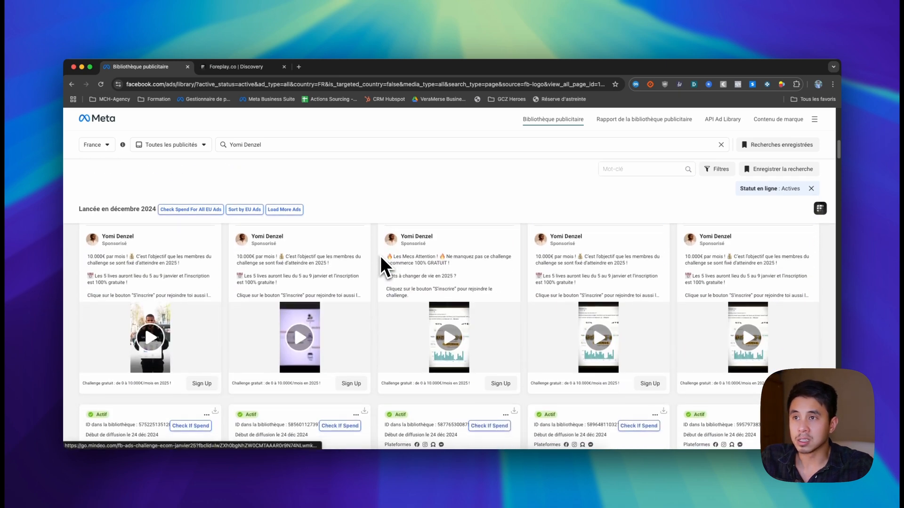
scroll(380, 256, down, 3)
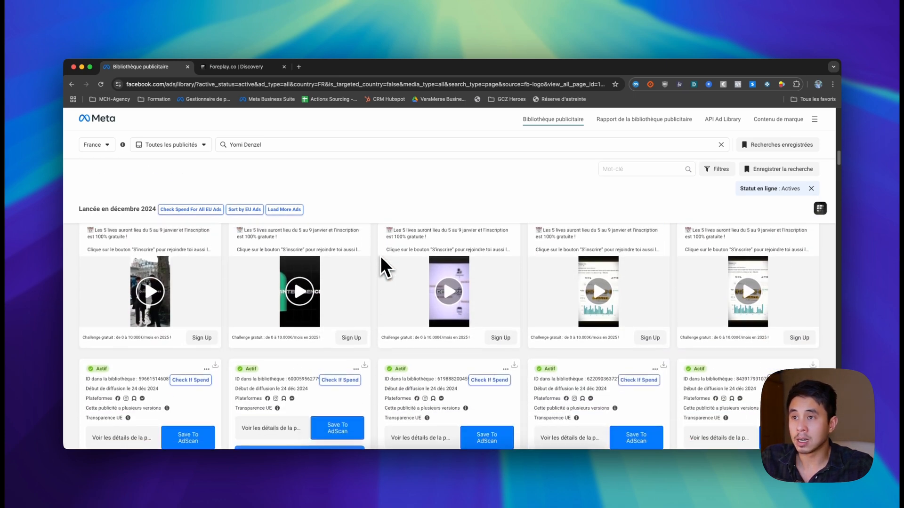
scroll(380, 255, up, 15)
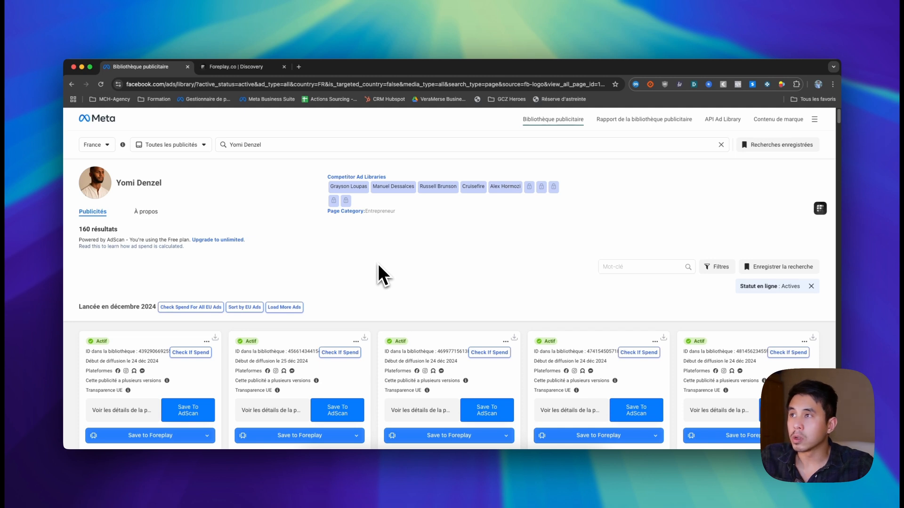
scroll(377, 265, down, 1)
scroll(377, 265, up, 1)
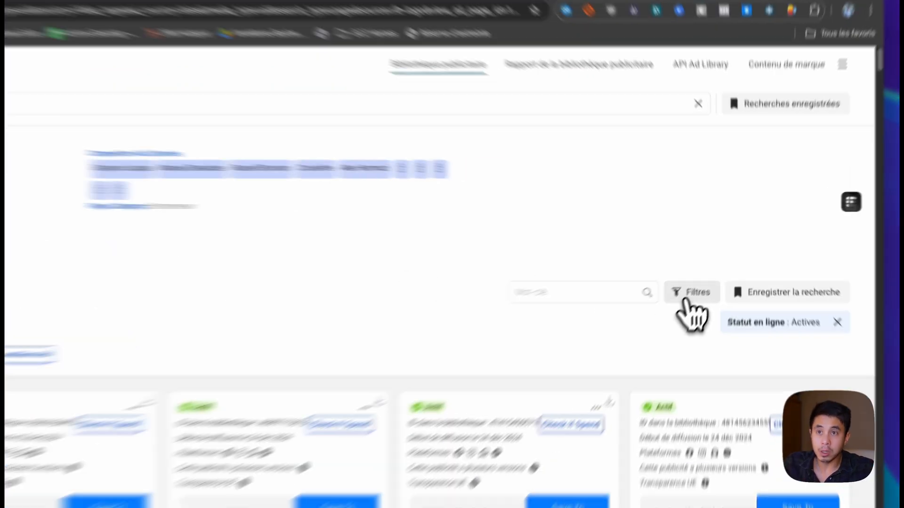
- Open the filters for the advertiser's ads, check the language options and limit the platform to Instagram
click(716, 266)
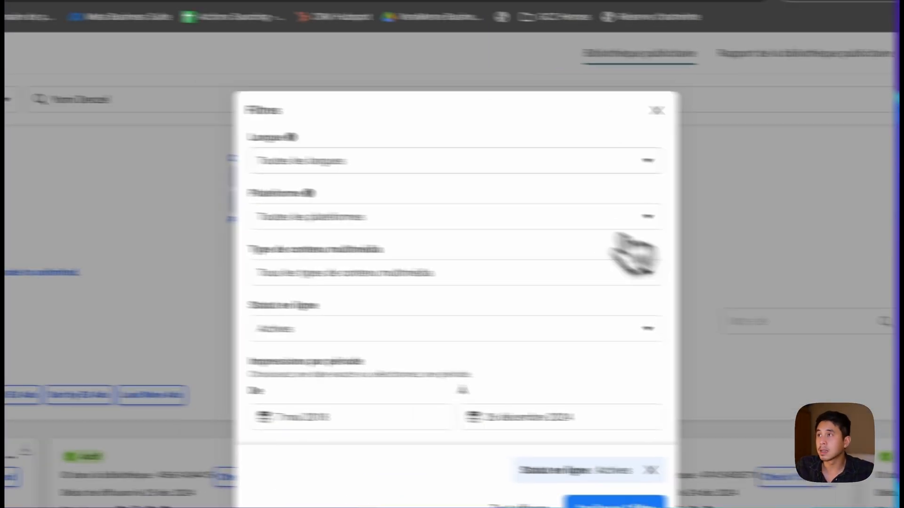
click(341, 163)
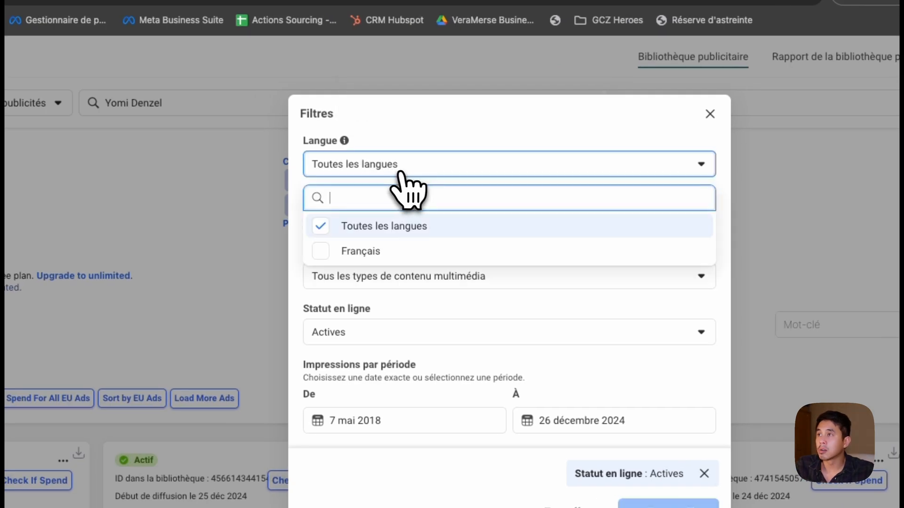
click(447, 171)
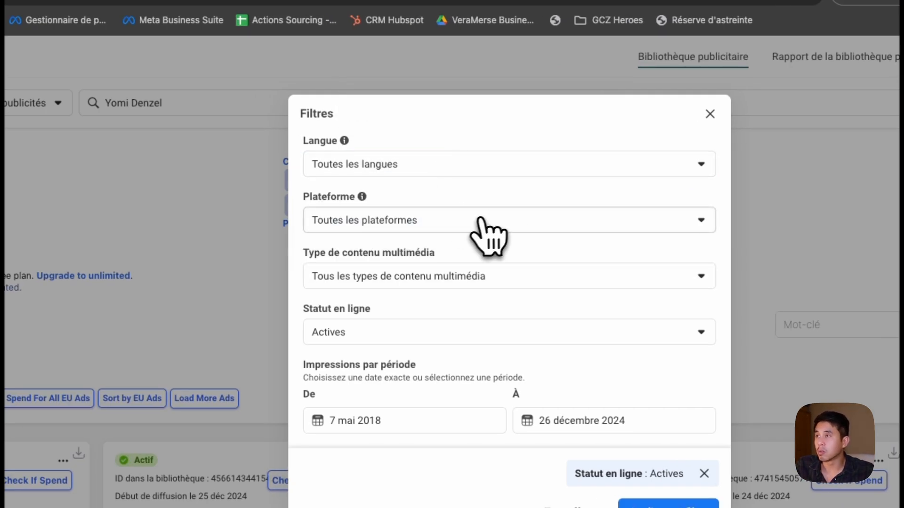
click(455, 223)
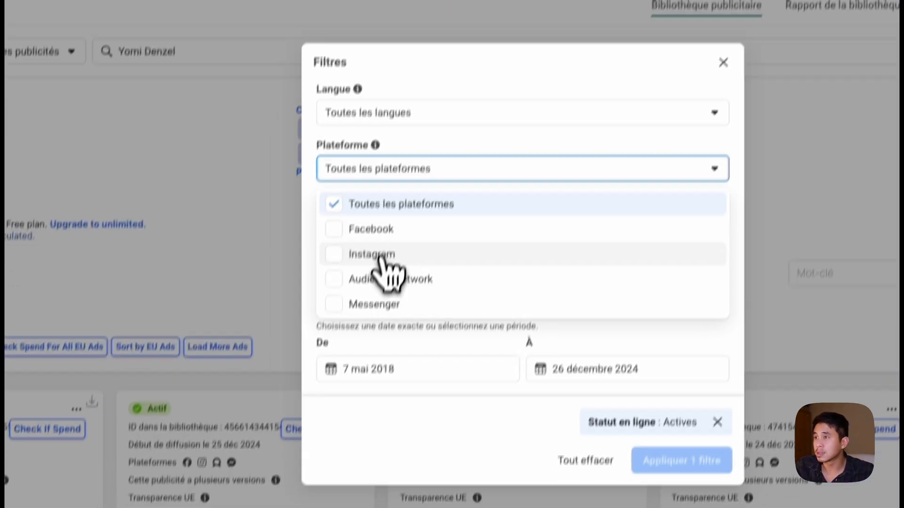
click(367, 307)
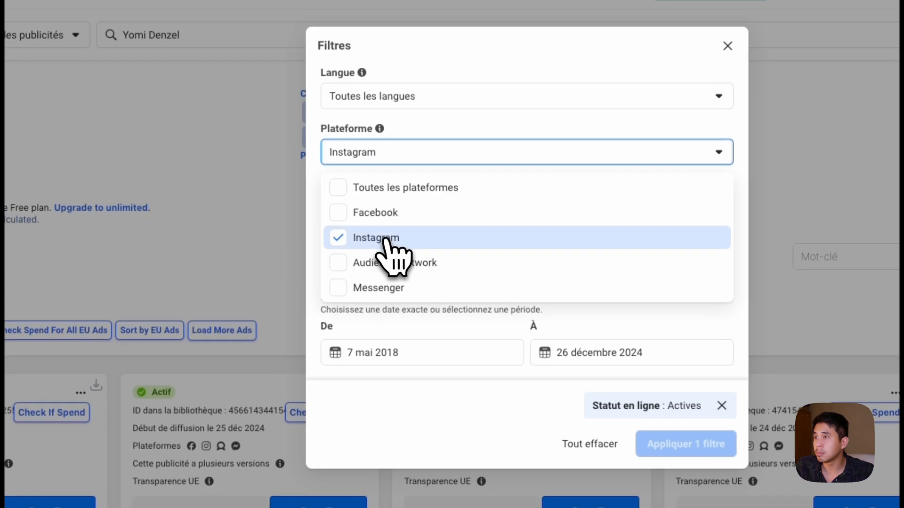
click(472, 217)
scroll(490, 148, down, 3)
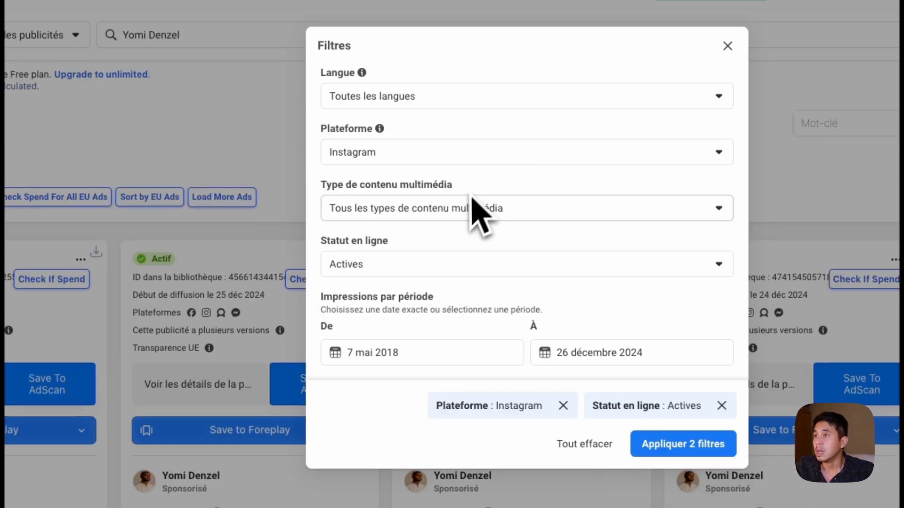
- Restrict the media type to Vidéos and apply the filters with the online status kept at Actives
click(448, 210)
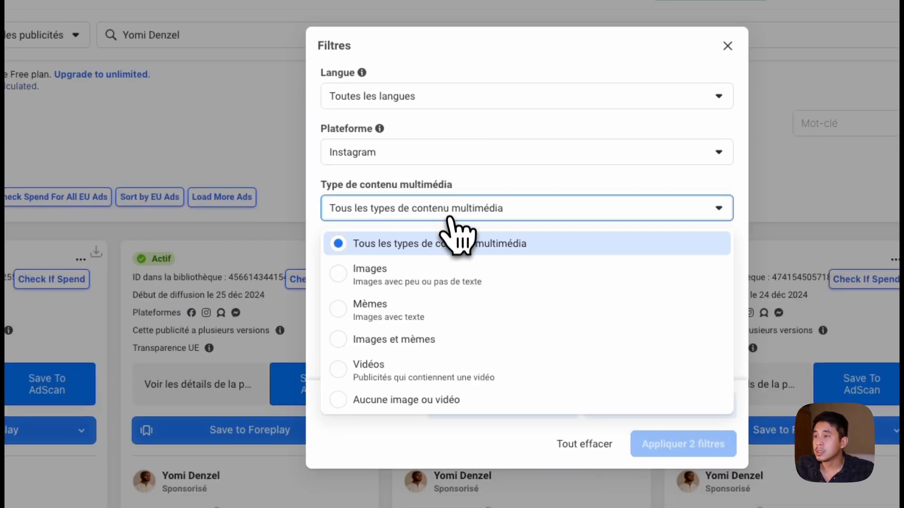
click(391, 366)
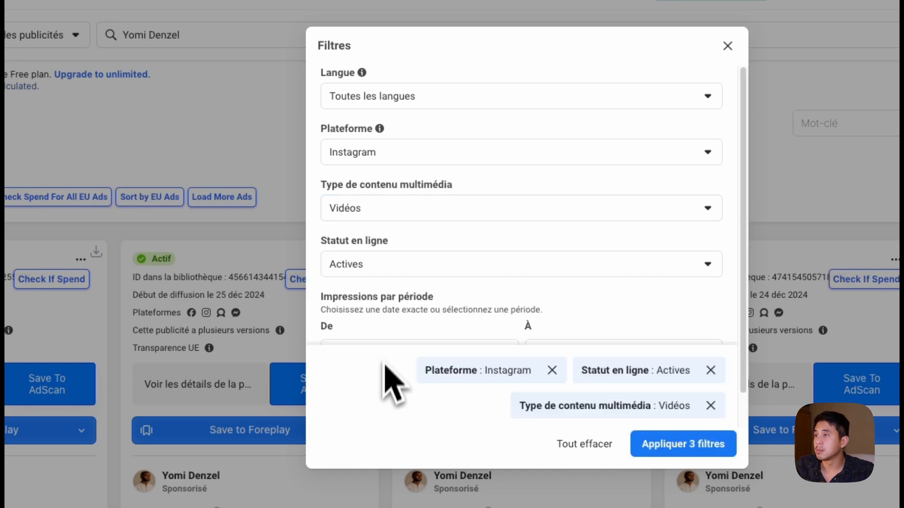
click(387, 272)
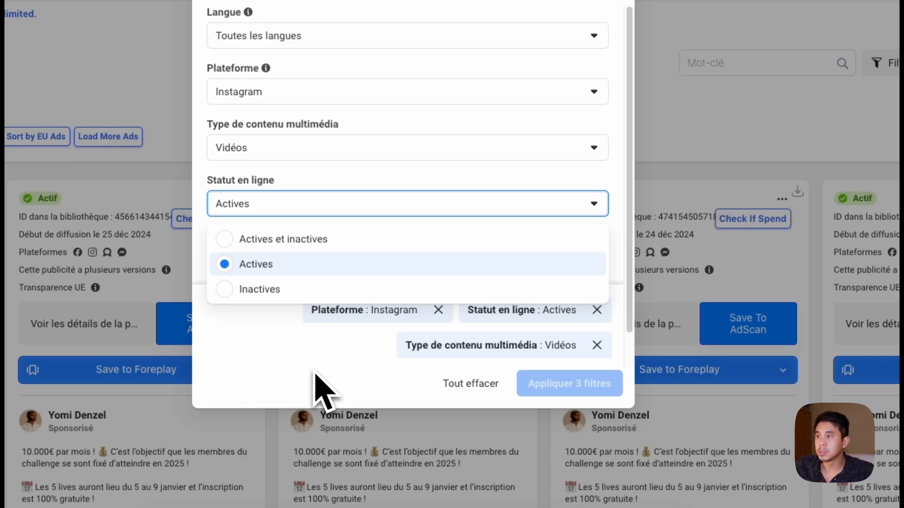
click(315, 373)
click(594, 384)
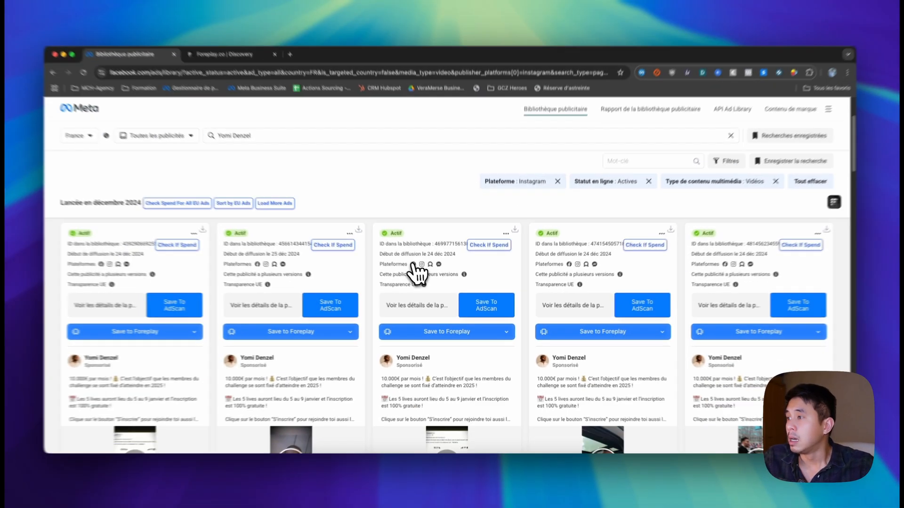
- Look through the filtered Instagram video ads and compare their creatives and ad texts
scroll(403, 278, down, 3)
scroll(351, 303, down, 15)
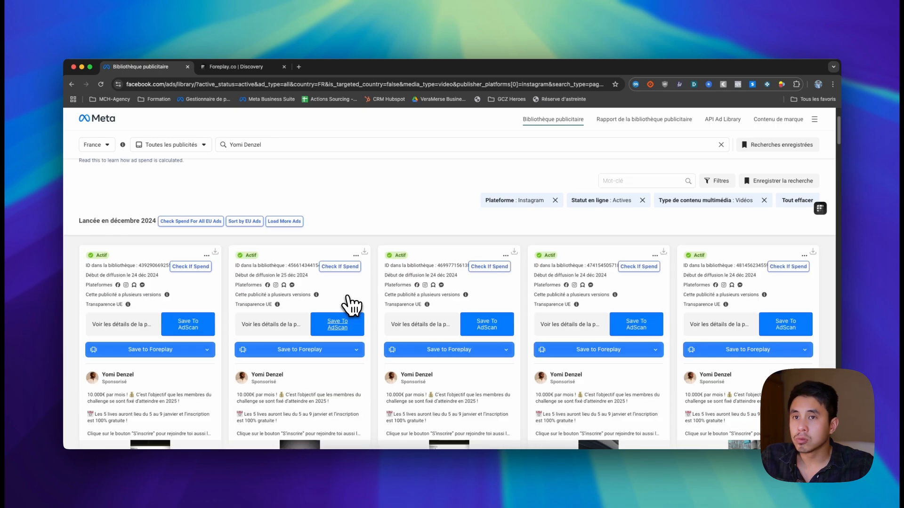
scroll(352, 308, down, 15)
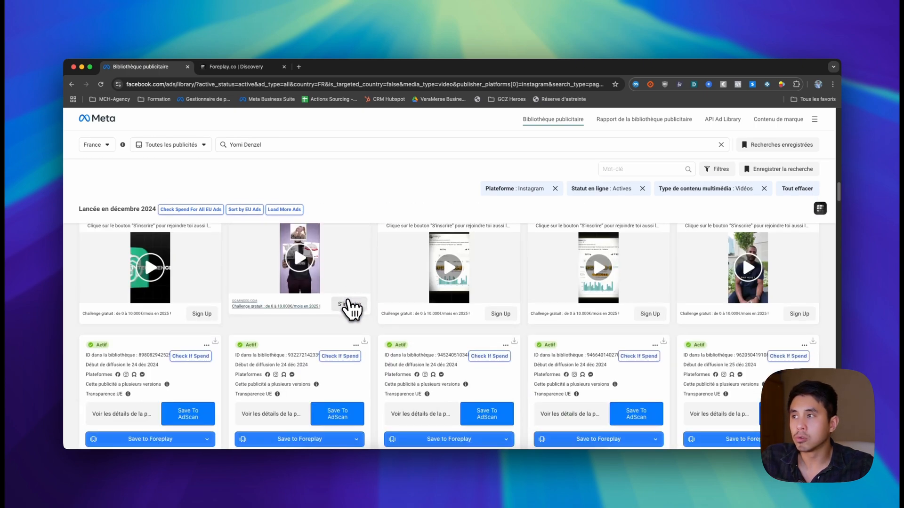
scroll(352, 309, up, 20)
scroll(351, 313, down, 5)
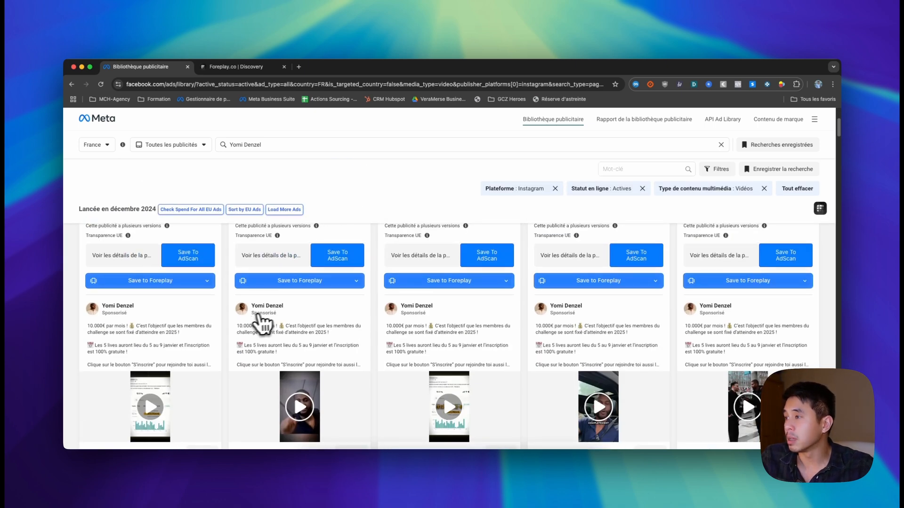
- Examine the first ad's platforms, text and advertiser page information, and expand its full ad text
scroll(225, 329, up, 2)
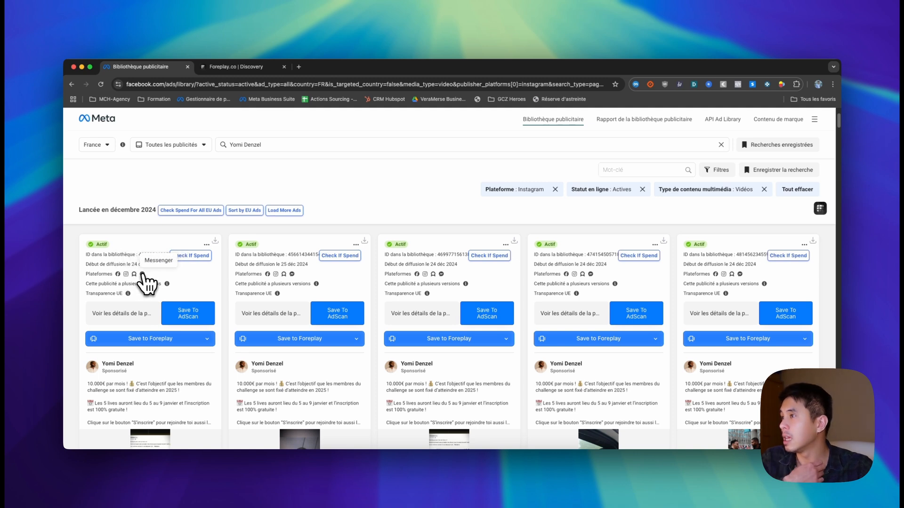
scroll(156, 289, down, 3)
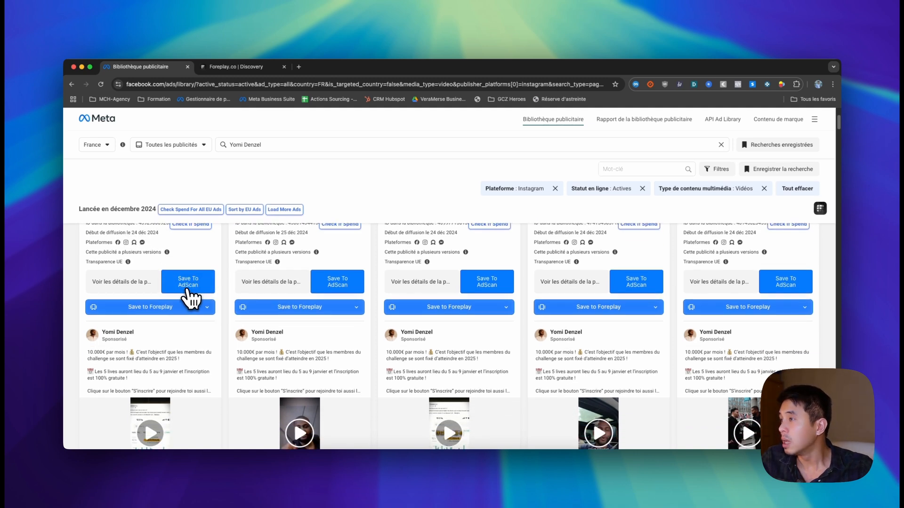
scroll(160, 292, up, 1)
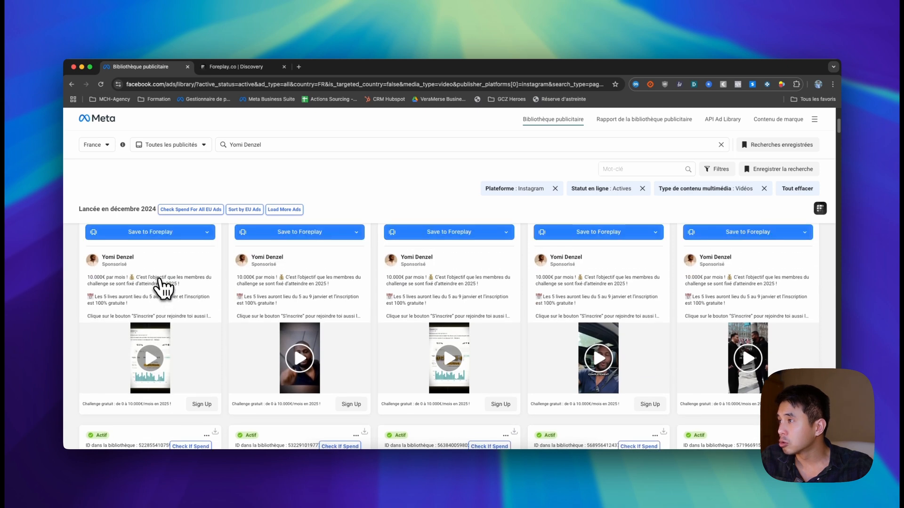
mouse_move(125, 262)
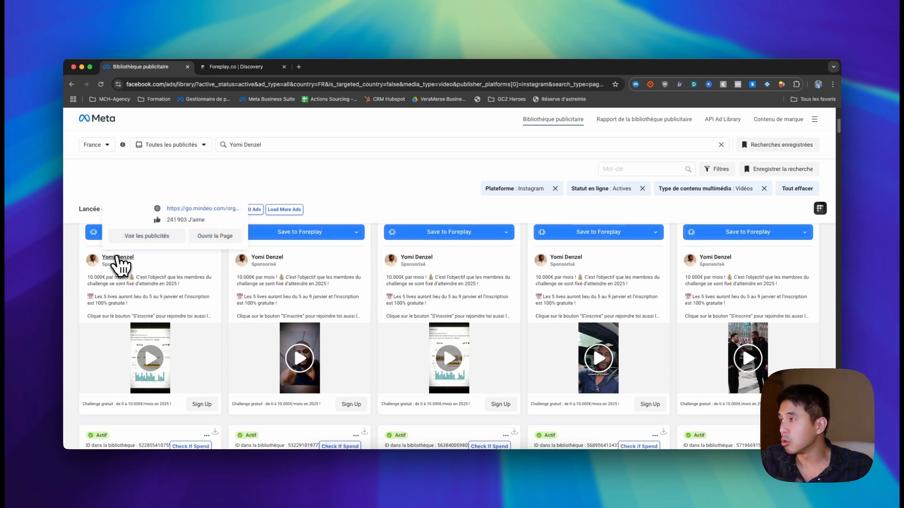
click(190, 316)
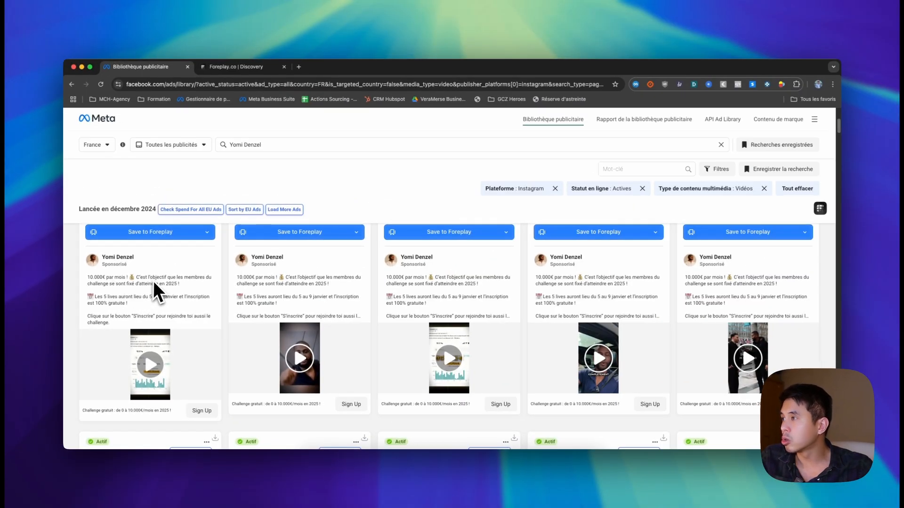
- Play the first ad's video for a few seconds and pause it
scroll(176, 315, down, 3)
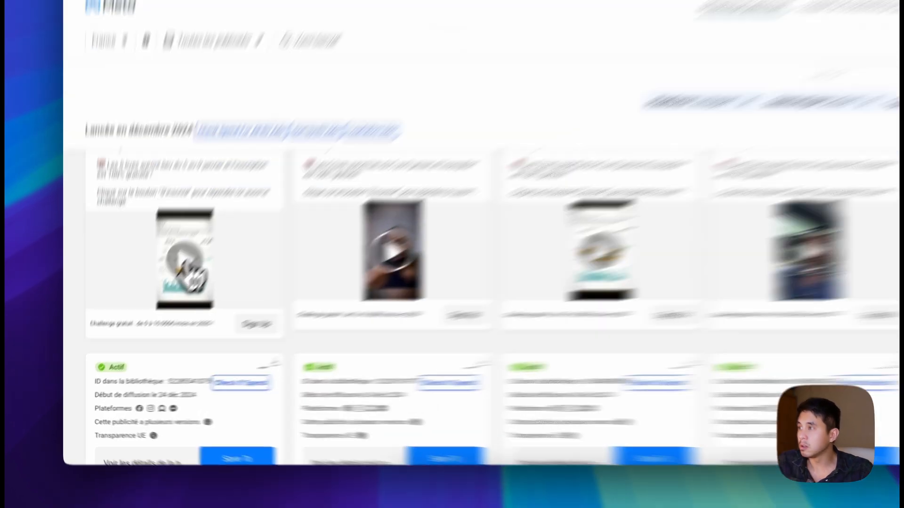
click(150, 305)
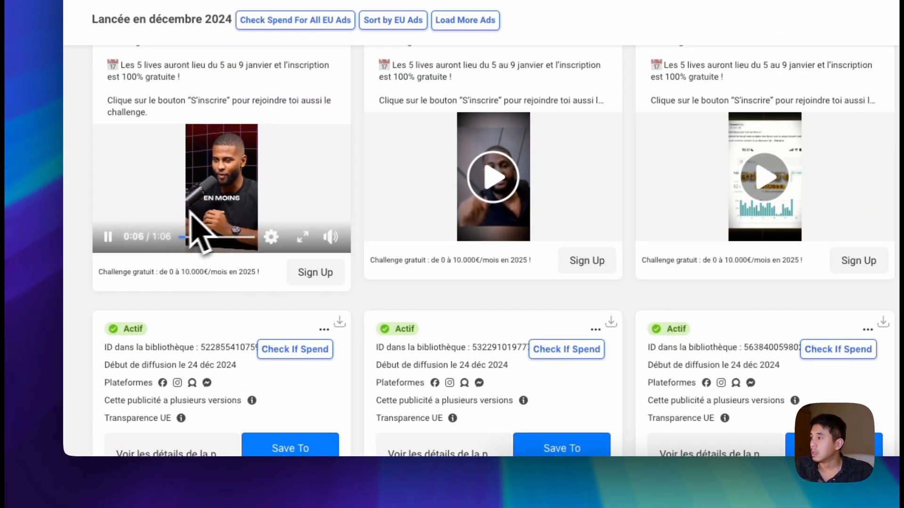
click(120, 234)
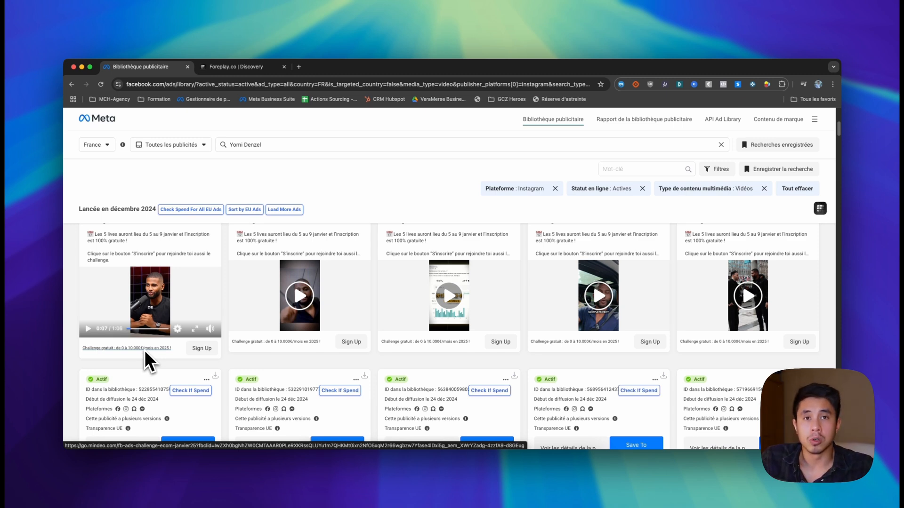
- Open the first ad's details and review its targeted locations, age and gender under Transparence de l'Union européenne
scroll(145, 349, down, 4)
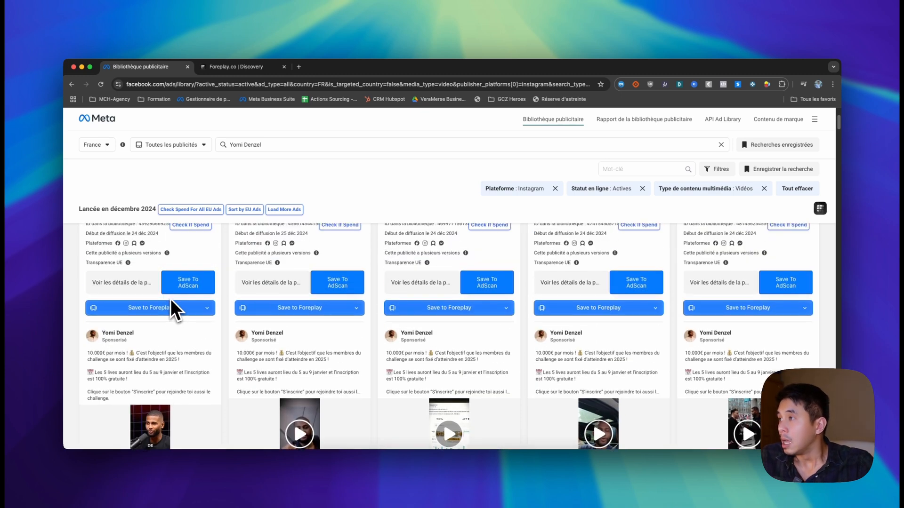
scroll(207, 357, up, 1)
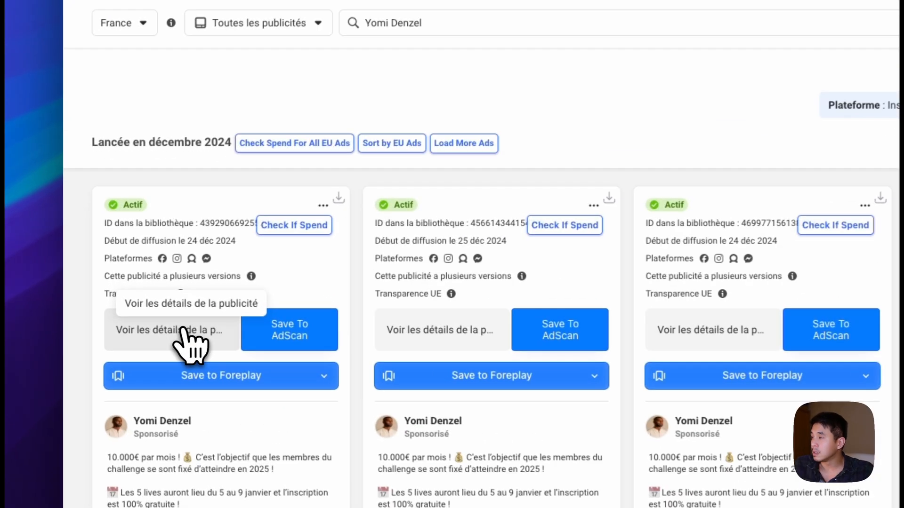
click(133, 315)
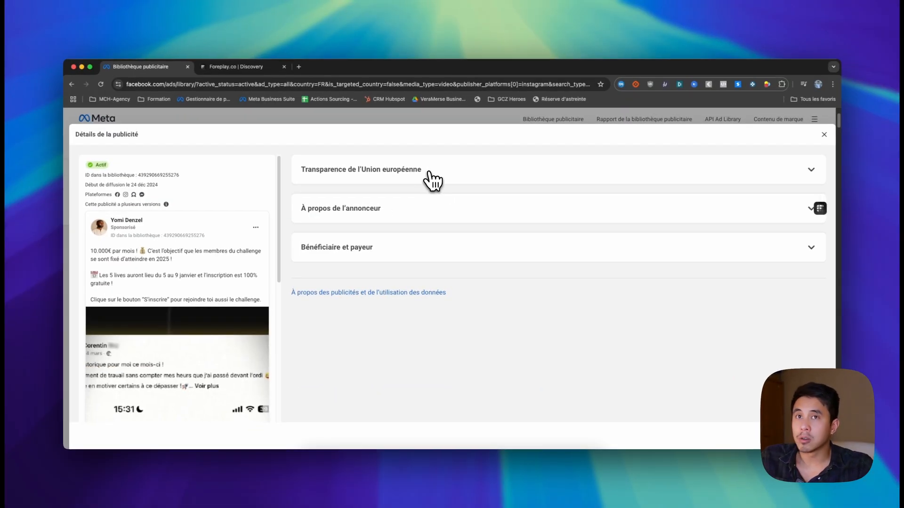
click(432, 178)
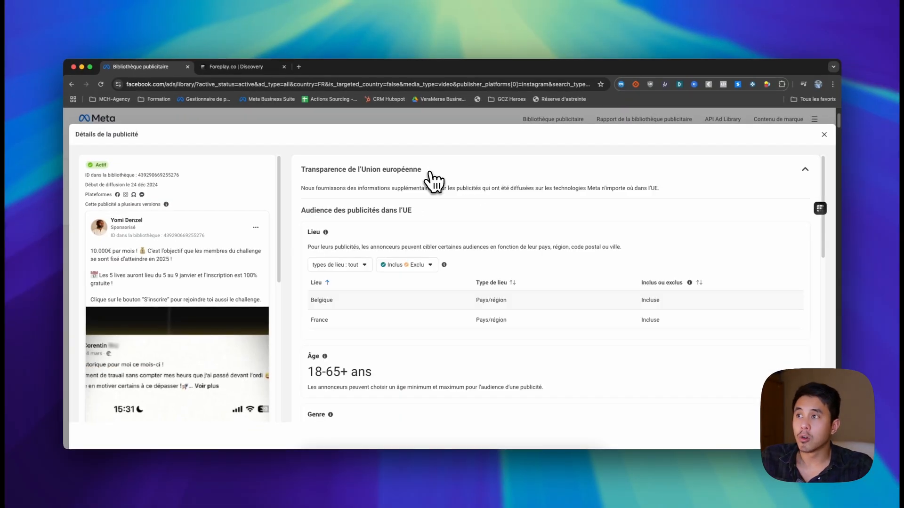
scroll(509, 283, down, 2)
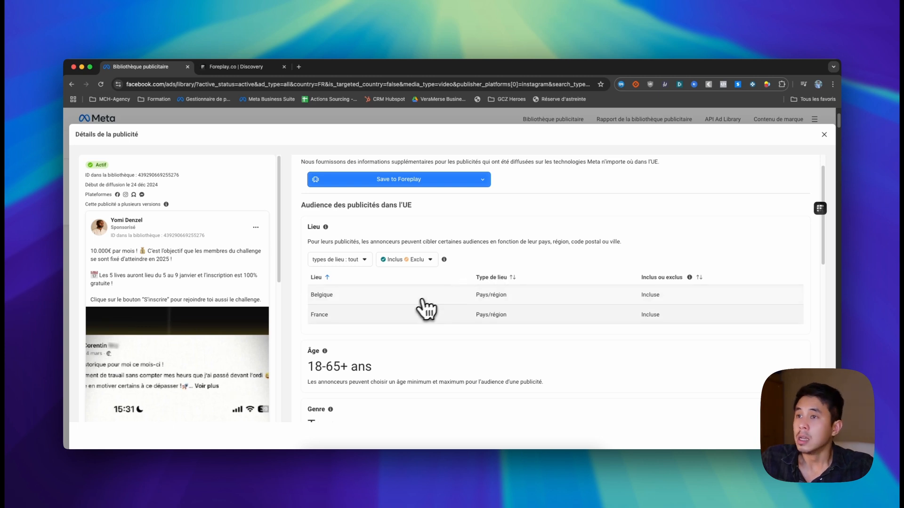
scroll(414, 305, down, 1)
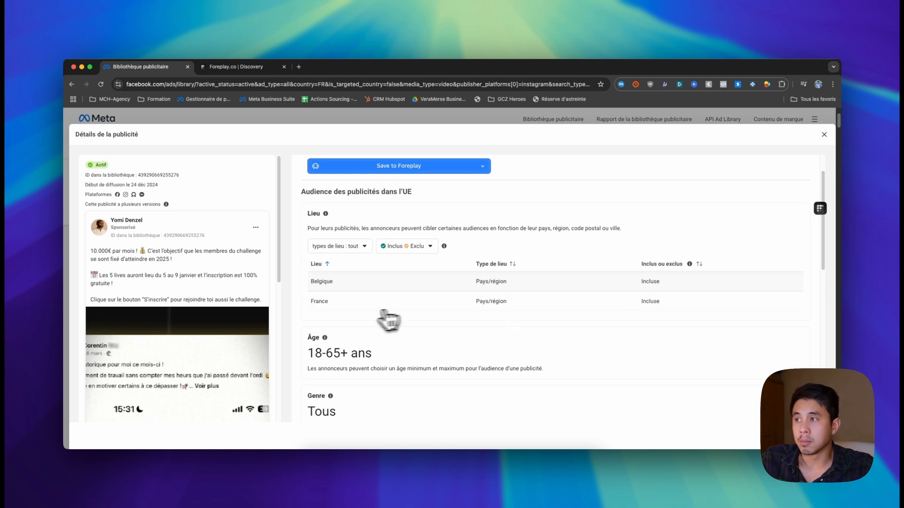
scroll(363, 297, down, 5)
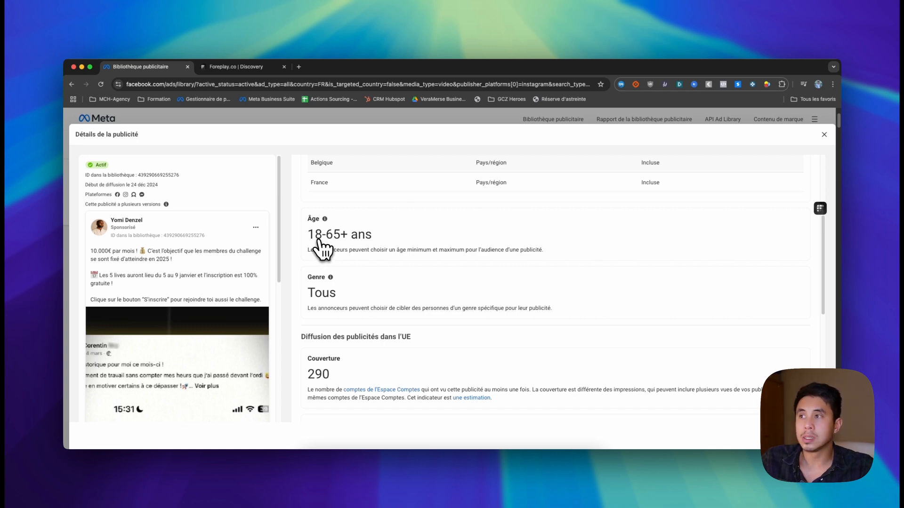
scroll(336, 257, down, 2)
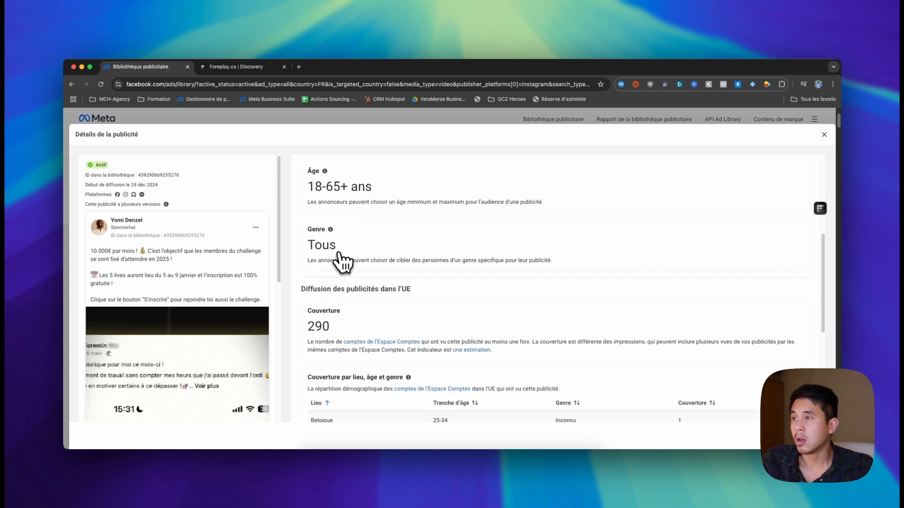
- Examine the ad's EU reach and its breakdown by location, age range and gender
scroll(334, 258, down, 6)
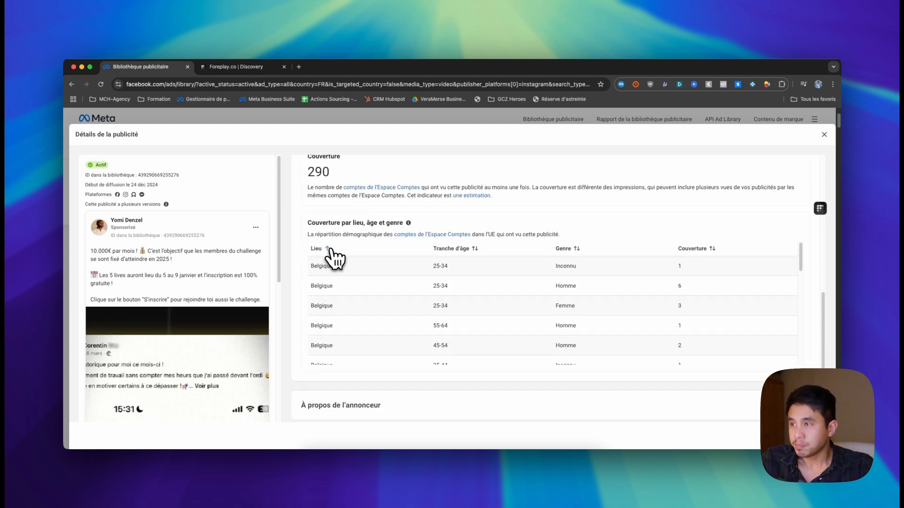
scroll(409, 263, up, 5)
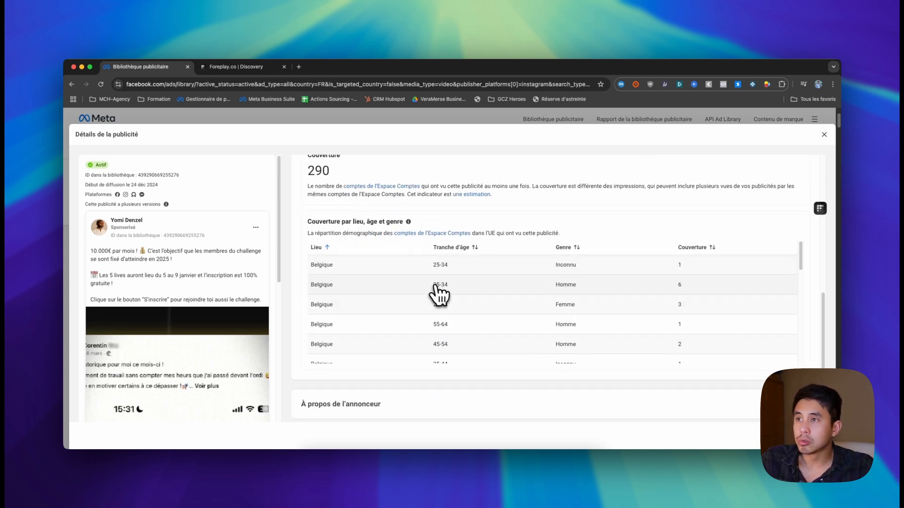
scroll(480, 302, down, 1)
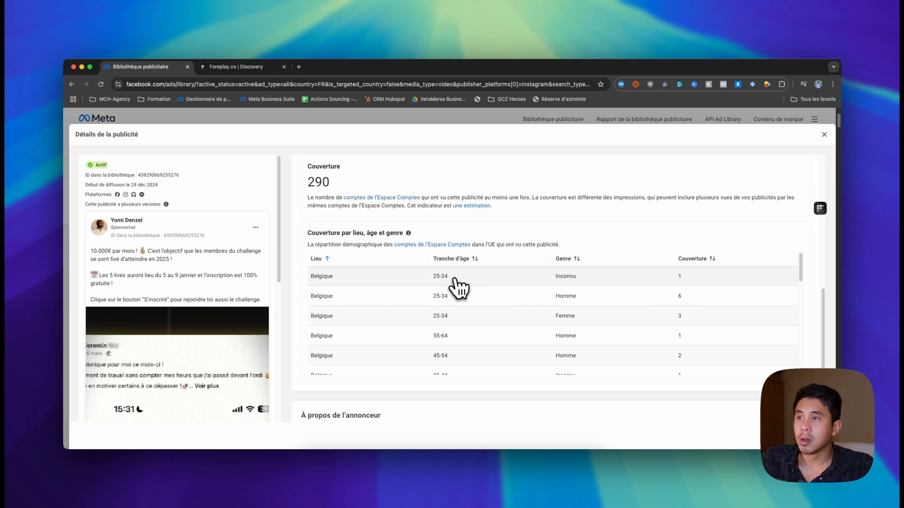
scroll(447, 291, down, 5)
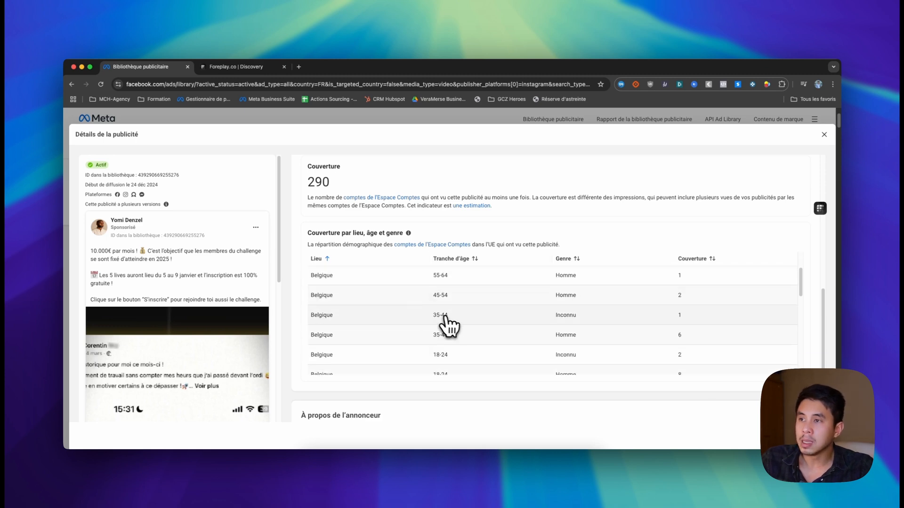
scroll(451, 329, down, 5)
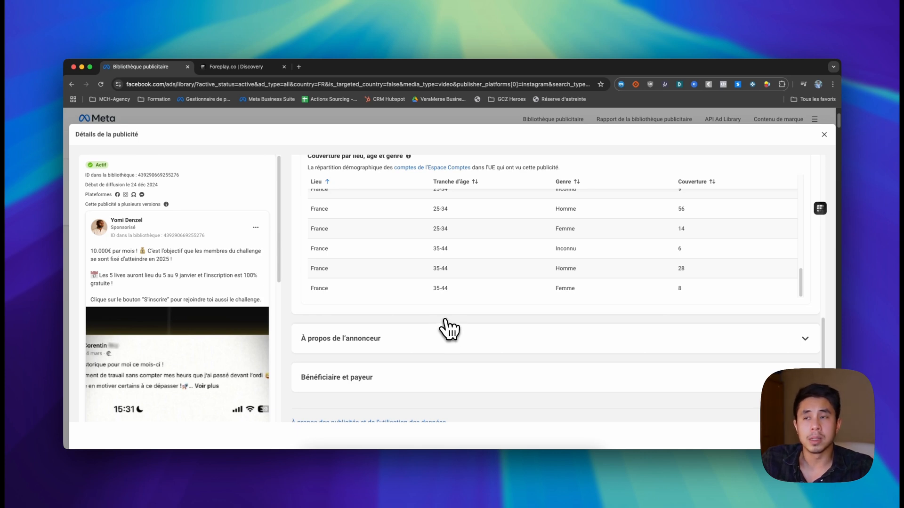
- Expand the À propos de l'annonceur and Bénéficiaire et payeur sections of the ad details and read them
click(397, 340)
scroll(399, 341, down, 3)
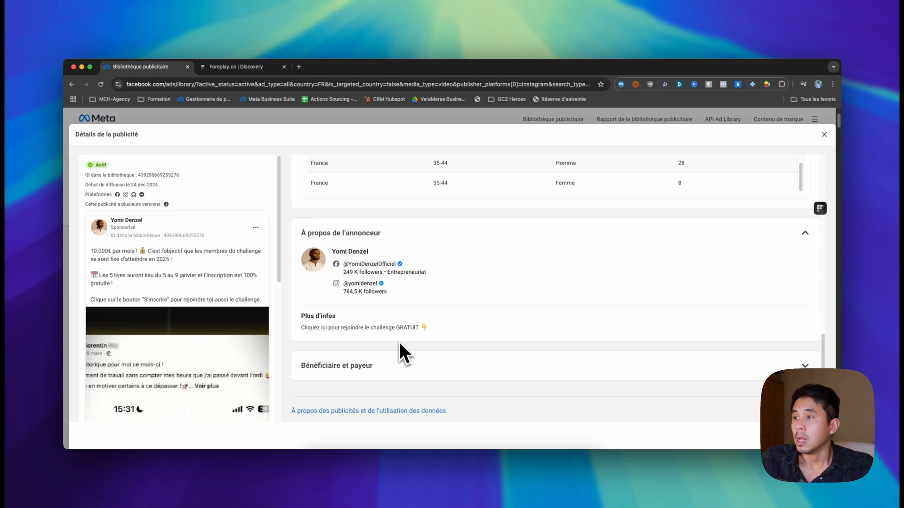
click(400, 361)
scroll(403, 371, down, 2)
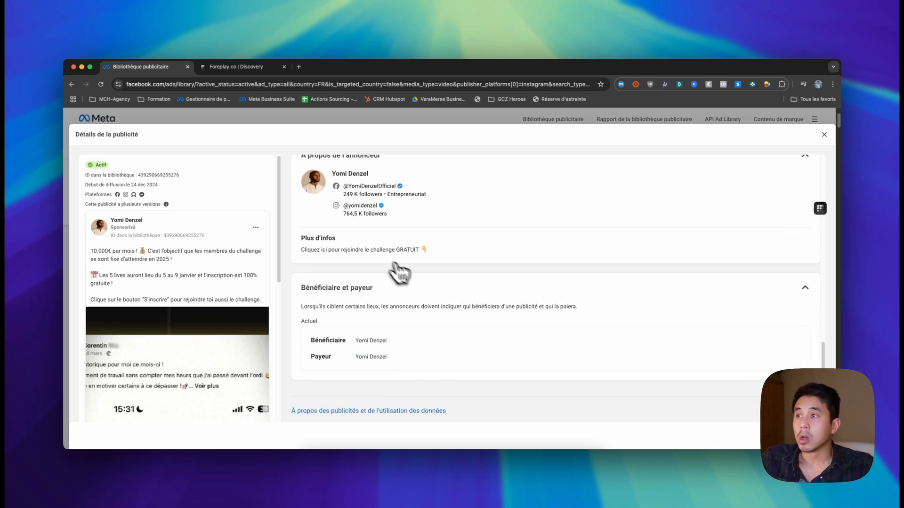
- Look through the ad preview and its multiple versions, and close the ad details
scroll(436, 282, up, 5)
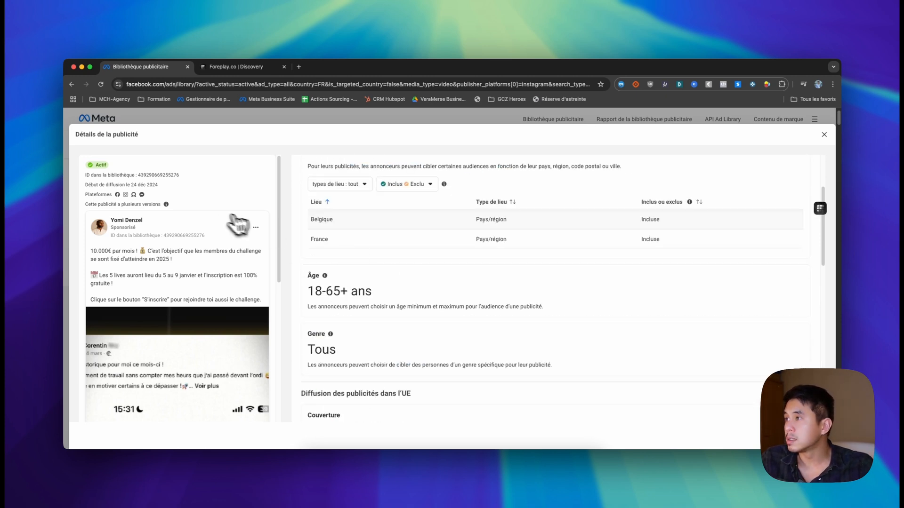
scroll(215, 235, down, 6)
scroll(216, 241, down, 2)
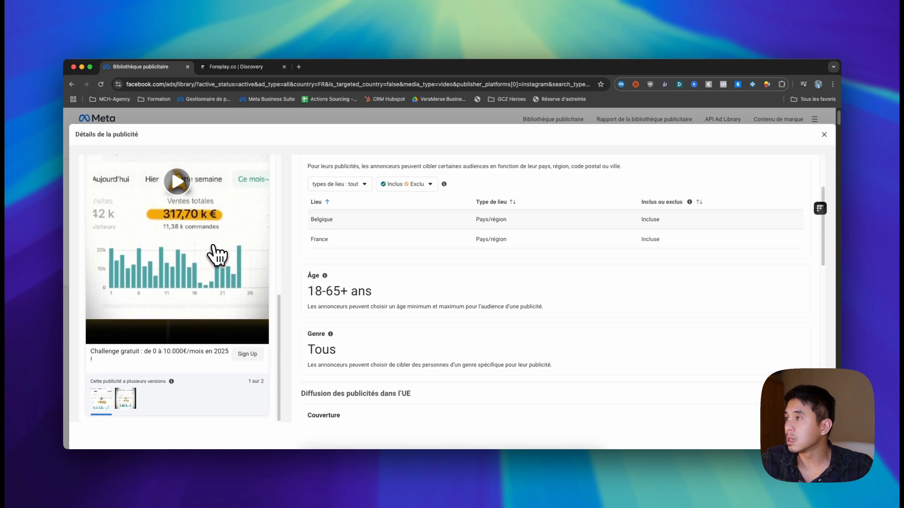
scroll(208, 250, up, 8)
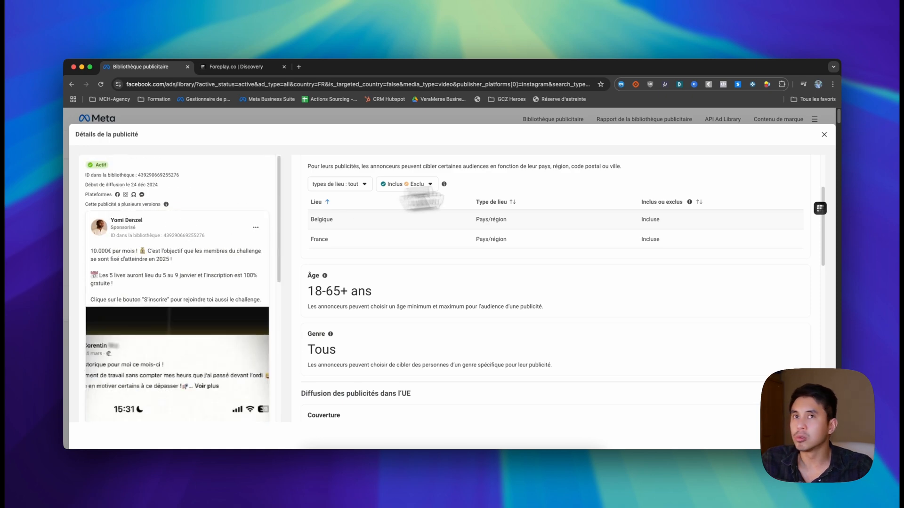
click(824, 135)
- Look over the filtered ad list and briefly reopen the first ad's details
scroll(202, 316, down, 3)
scroll(175, 339, down, 3)
scroll(174, 325, up, 5)
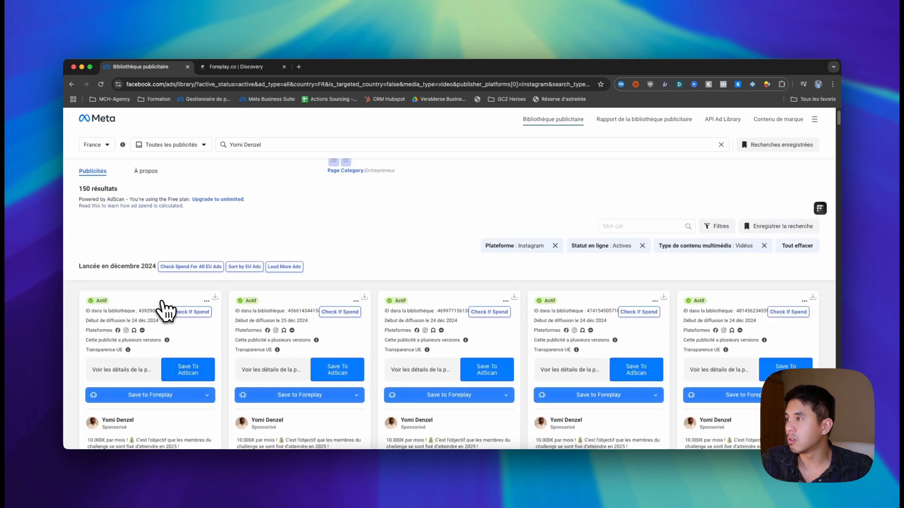
scroll(160, 320, down, 2)
click(153, 310)
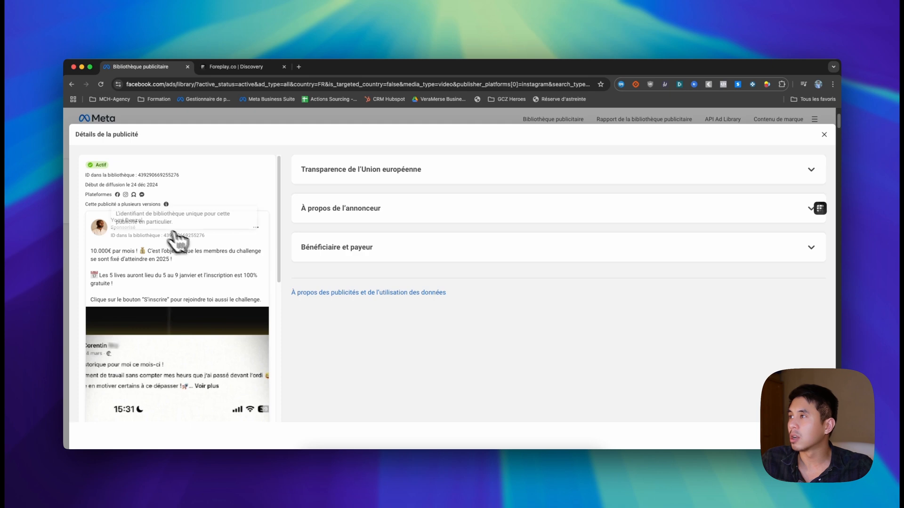
click(823, 134)
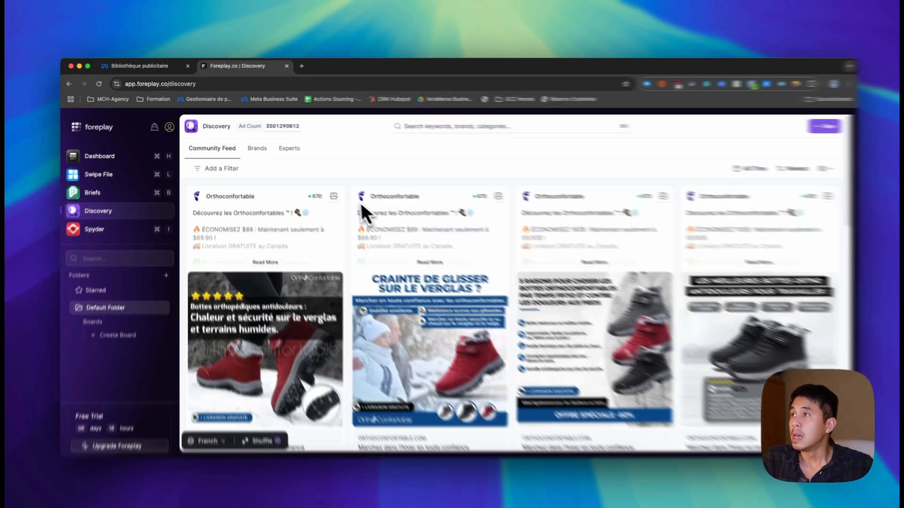
- Switch to Foreplay's Discovery page and browse its Brands and Experts listings
click(255, 147)
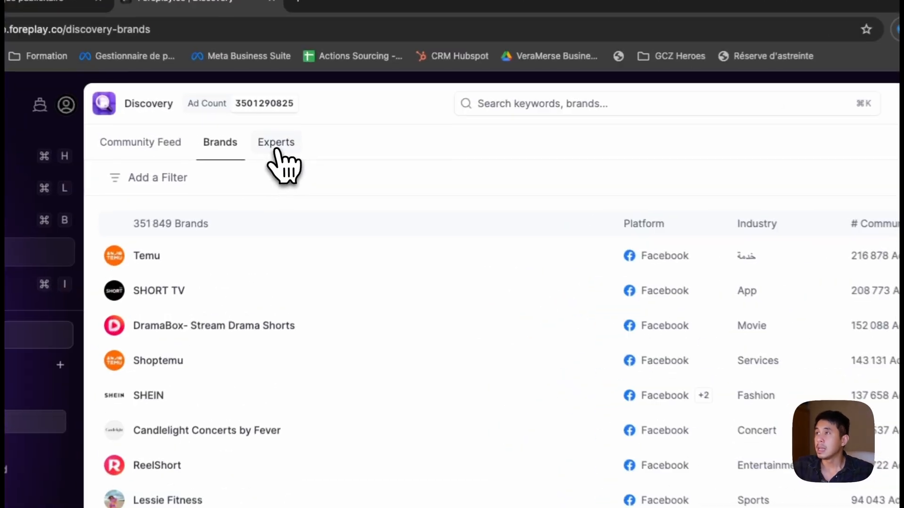
click(276, 149)
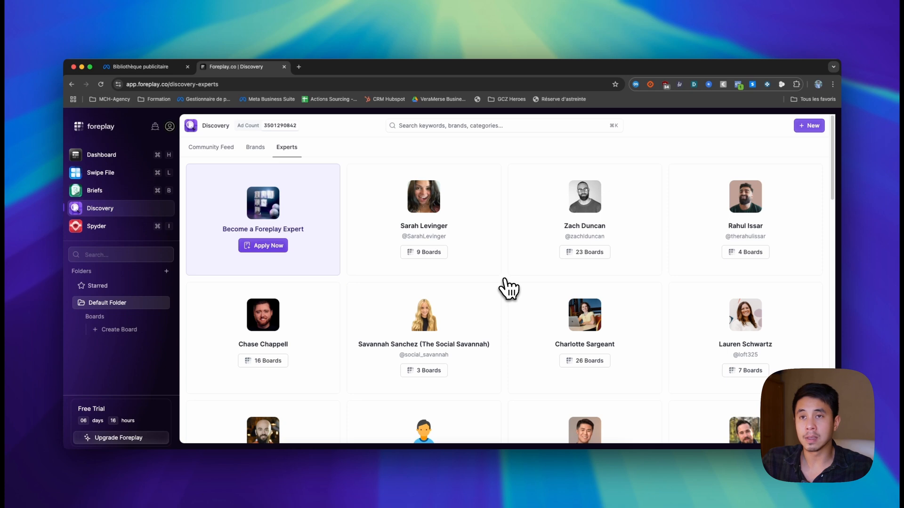
scroll(506, 289, down, 5)
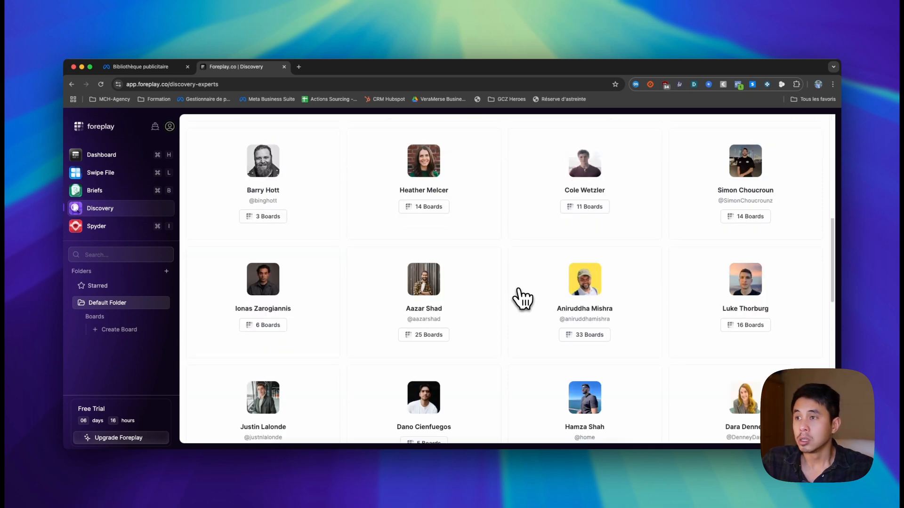
- Open the saved boards of the expert known as The Social Savannah and show the #mashups_socialsavannah board
scroll(501, 288, up, 3)
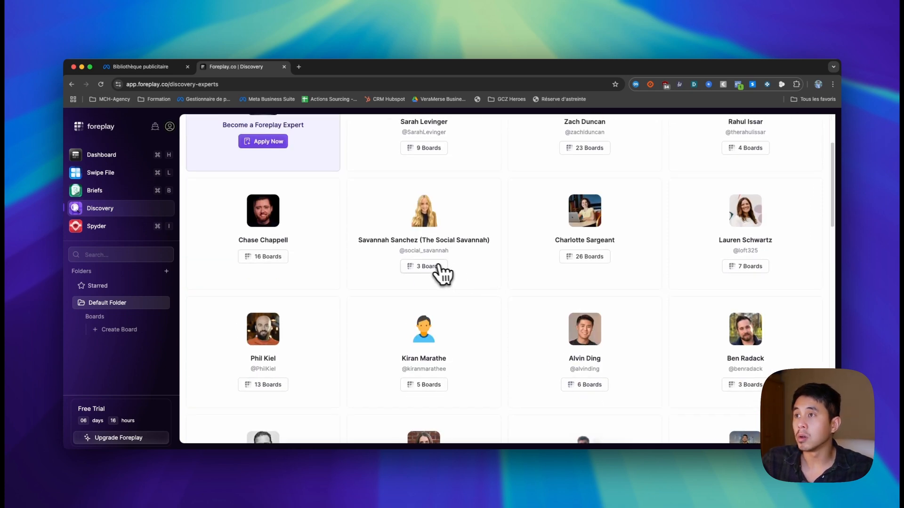
click(426, 264)
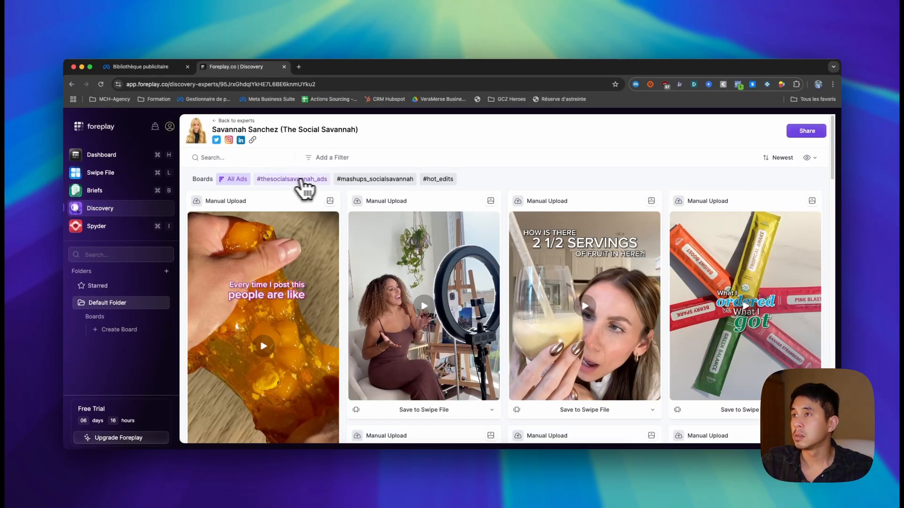
click(380, 183)
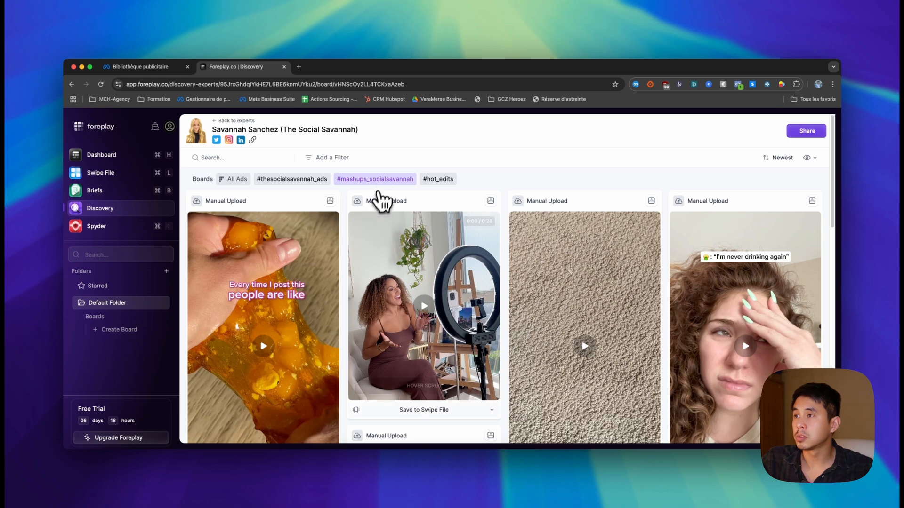
- Look through the saved ads on the #mashups_socialsavannah board
scroll(353, 258, down, 5)
scroll(348, 267, down, 5)
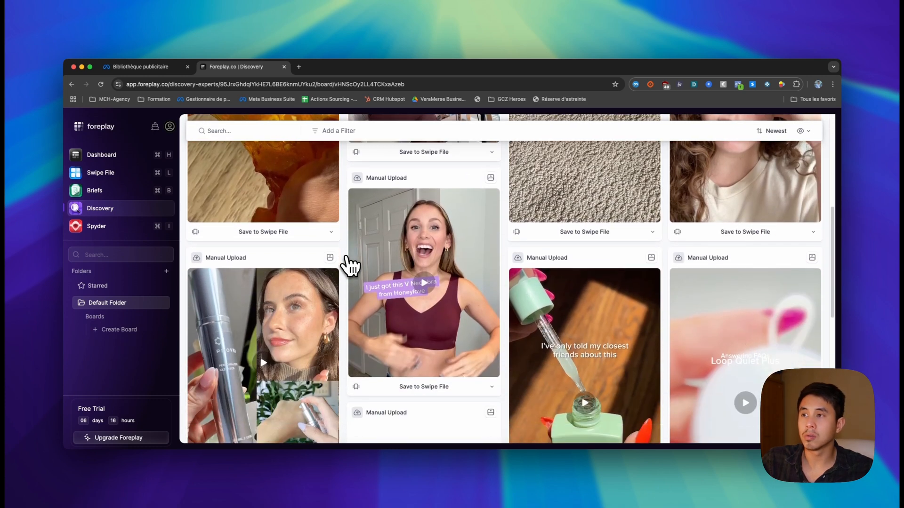
scroll(349, 266, down, 10)
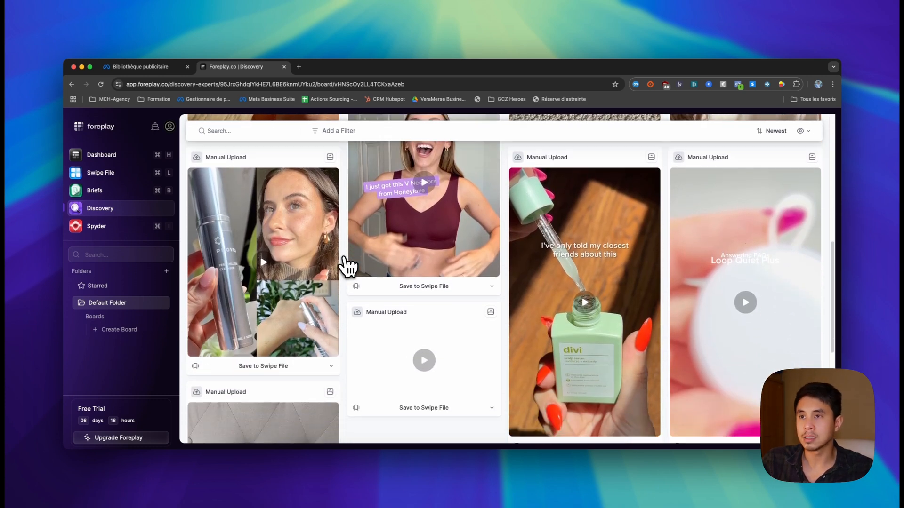
scroll(444, 303, up, 15)
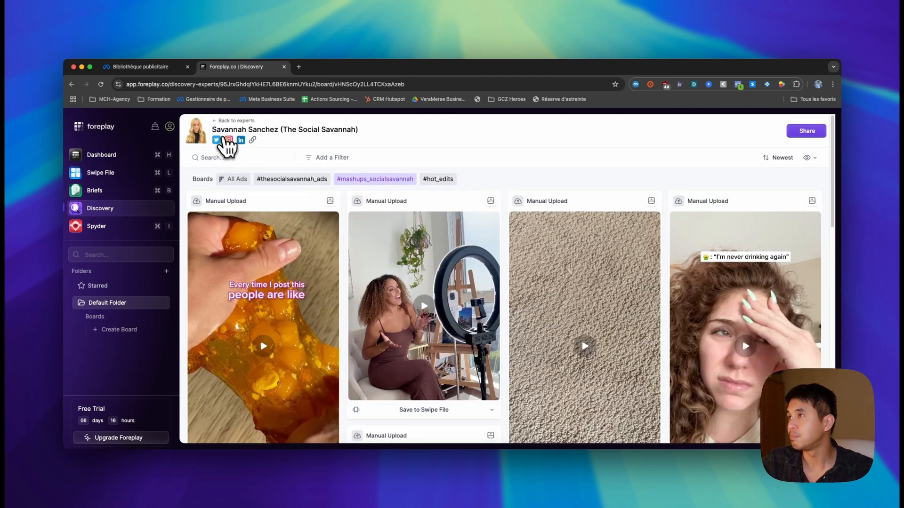
- Return from the expert's boards to the Discovery Community Feed and search it for "marketing"
click(217, 122)
click(214, 148)
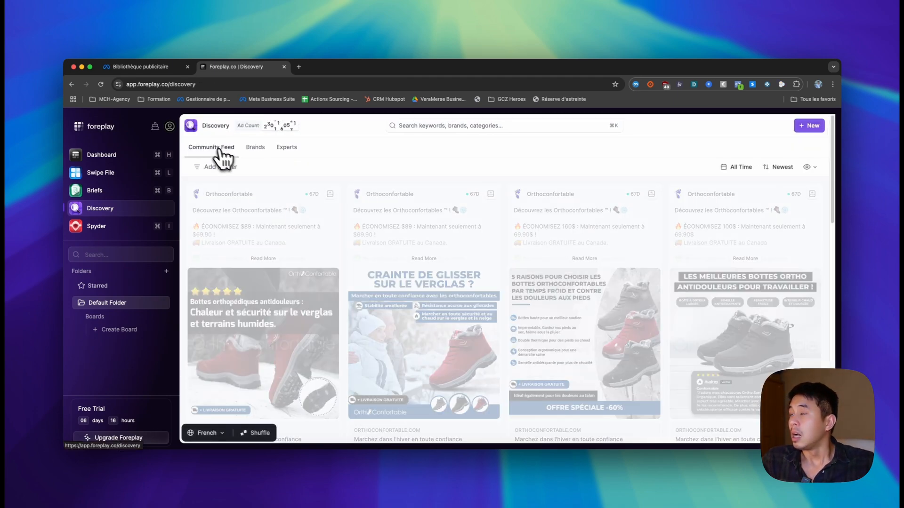
click(450, 127)
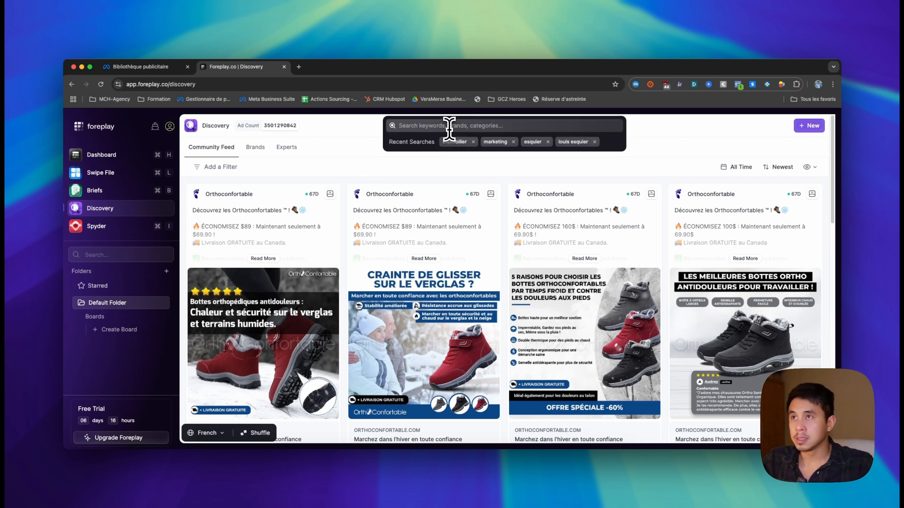
text(marketing)
key(Return)
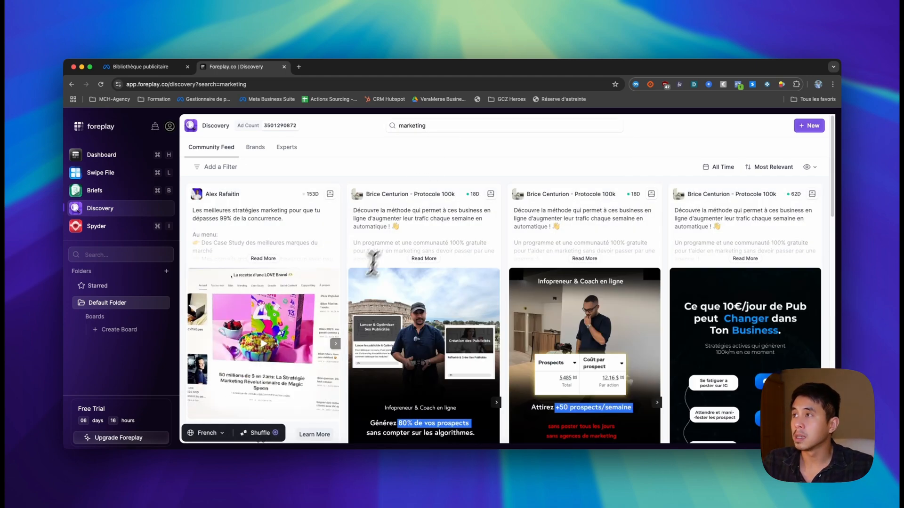
- Look over the marketing ads and sort them by Longest Running
scroll(597, 222, down, 10)
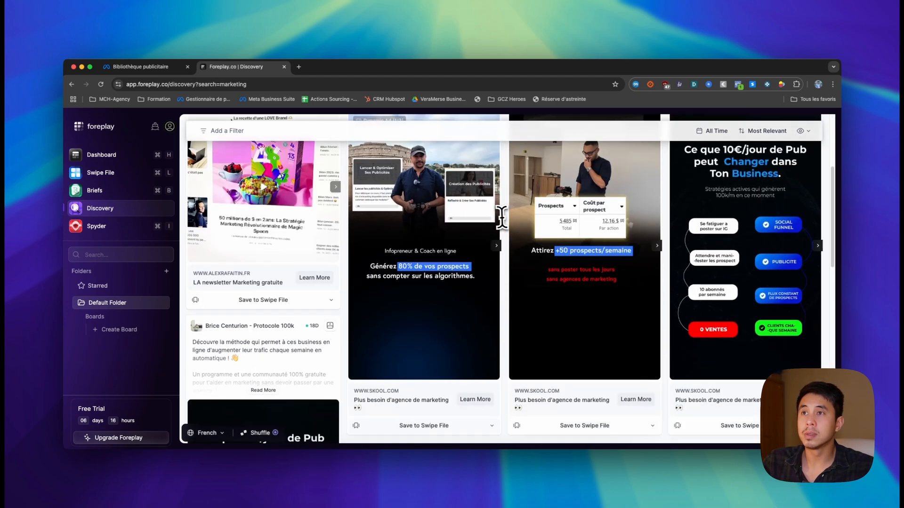
scroll(491, 219, down, 5)
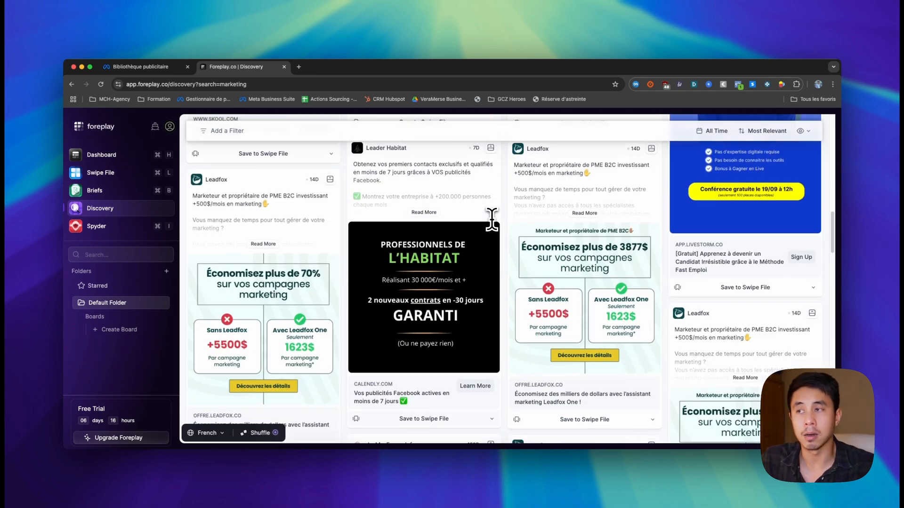
scroll(491, 219, down, 7)
scroll(491, 221, up, 20)
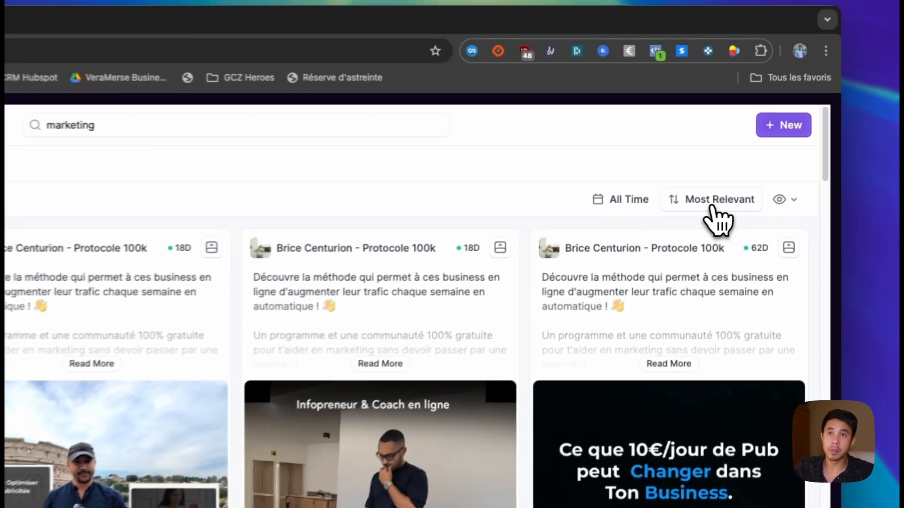
click(771, 168)
click(701, 306)
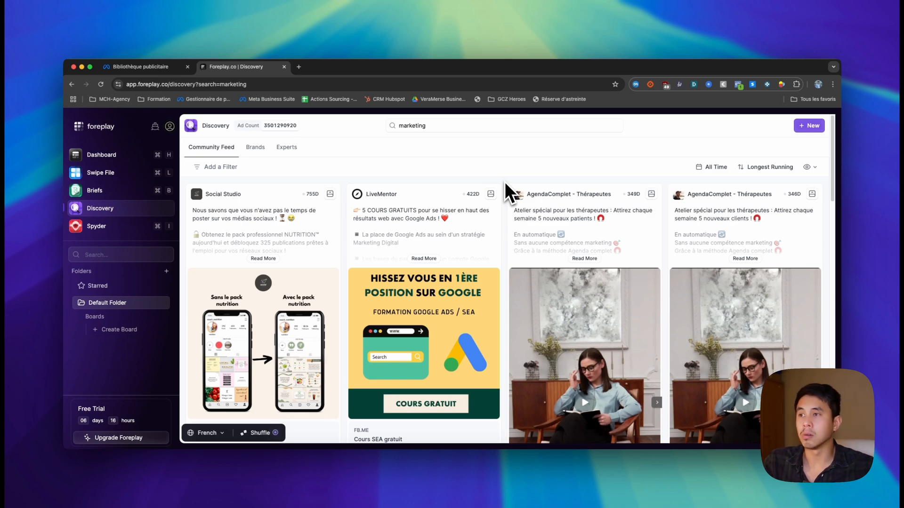
- Open the LiveMentor ad about free Google Ads courses, review its copy, creative and details, and close it
click(431, 258)
scroll(412, 256, down, 5)
scroll(398, 245, up, 5)
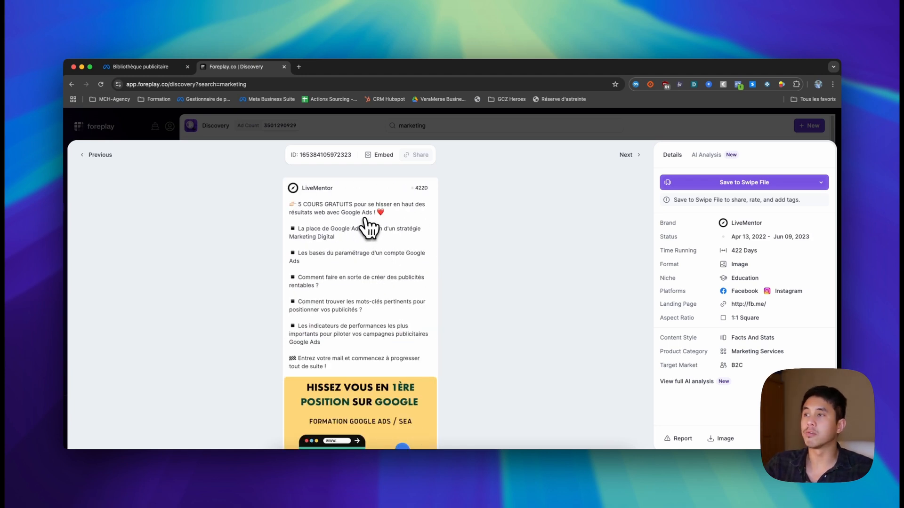
scroll(389, 256, down, 3)
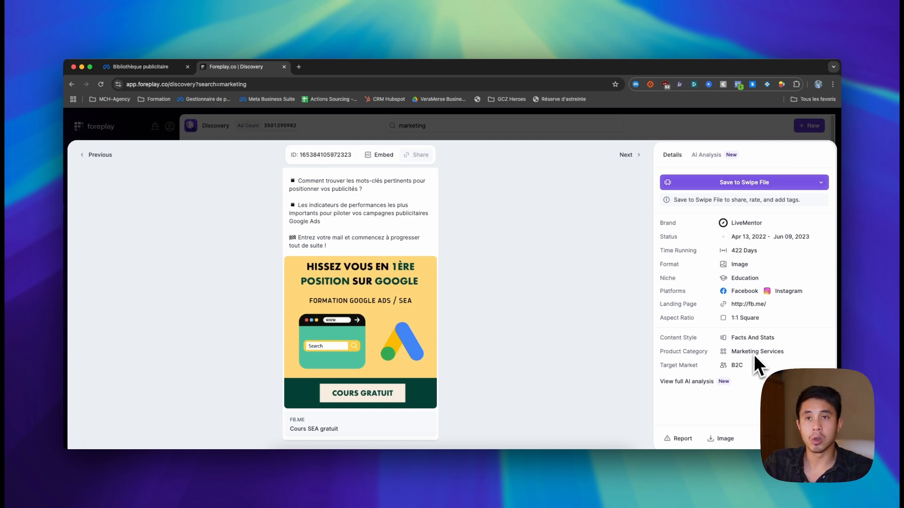
click(142, 161)
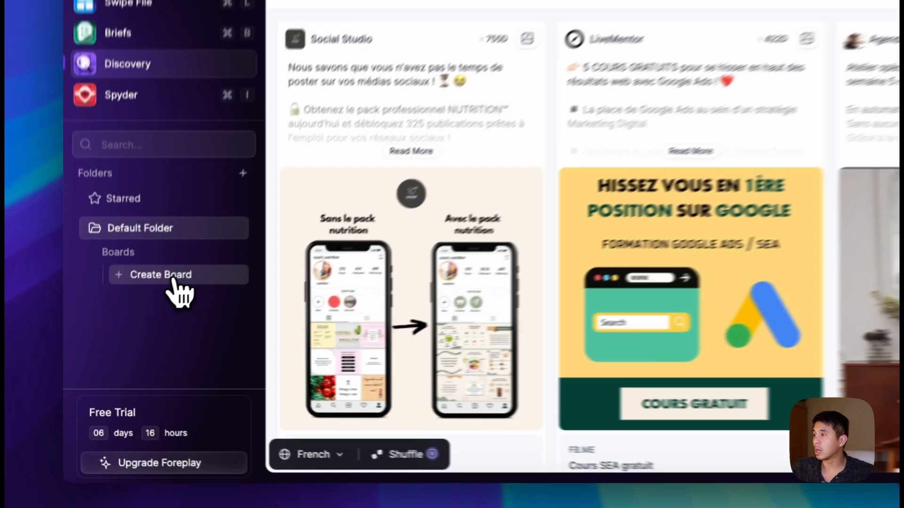
- Create a board named youtube_test in the Default Folder and reload the page
click(175, 281)
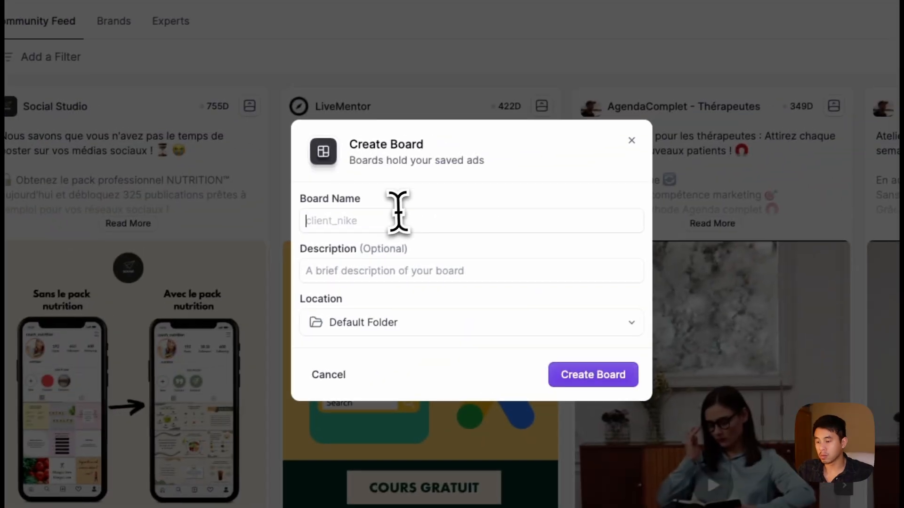
text(youtube_test)
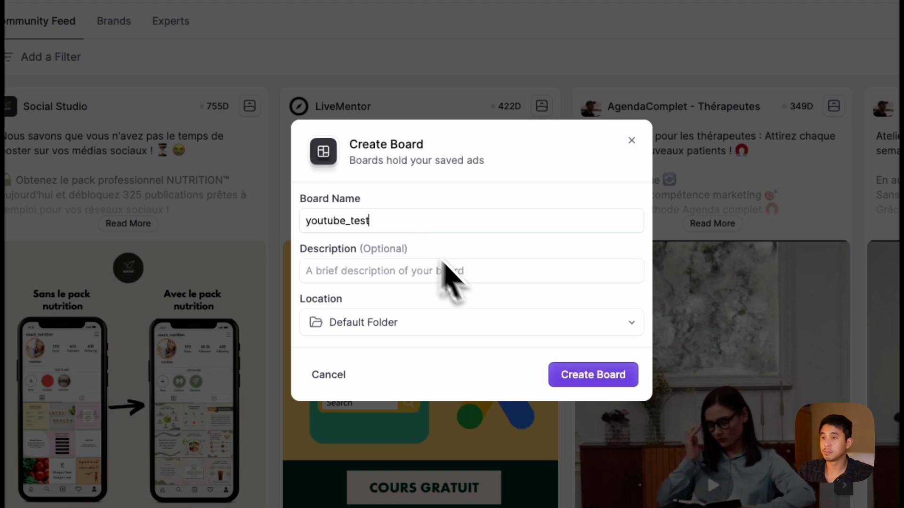
click(572, 372)
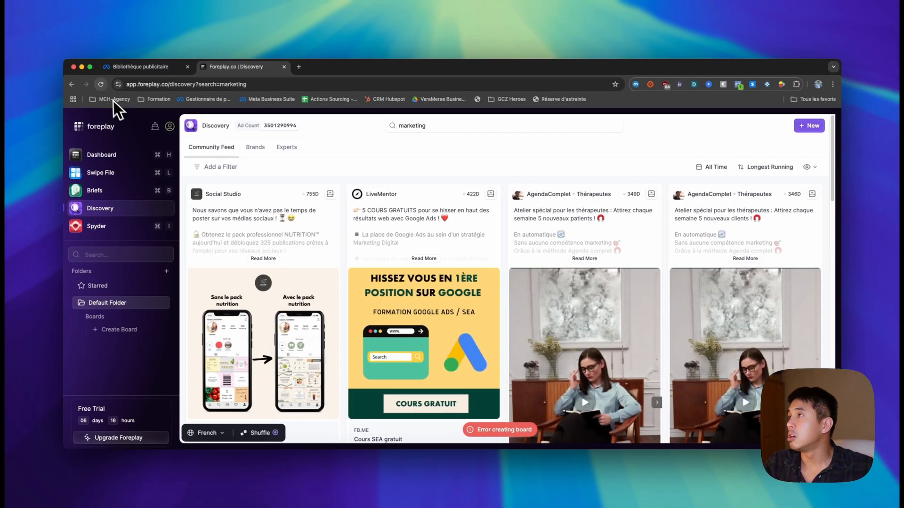
click(103, 73)
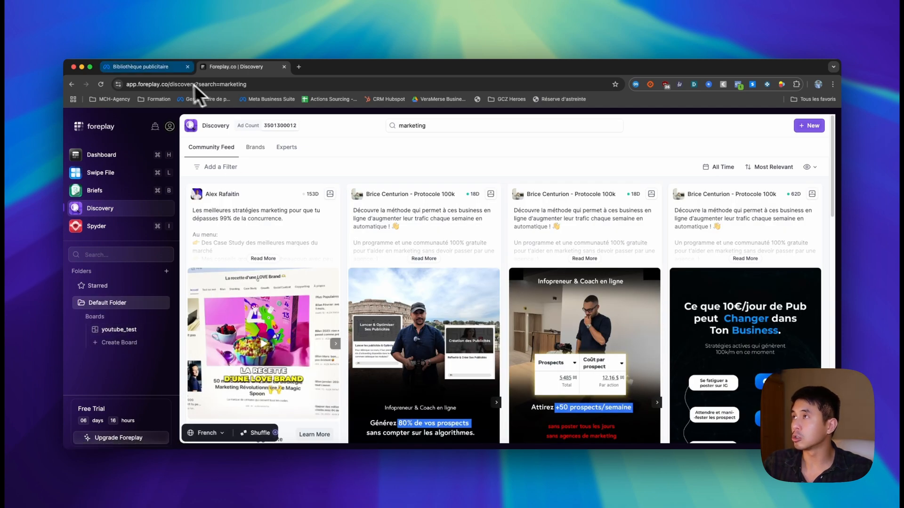
- Switch to the Meta Ad Library and look through the advertiser's active Instagram video ads launched in December 2024
click(141, 66)
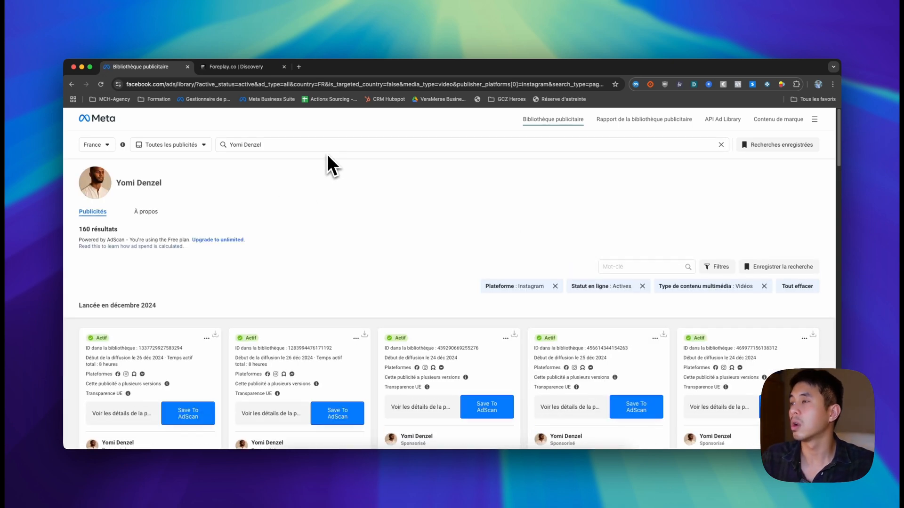
scroll(358, 202, down, 5)
scroll(394, 264, up, 4)
scroll(380, 291, down, 4)
scroll(369, 297, up, 4)
scroll(354, 312, down, 1)
scroll(353, 315, down, 10)
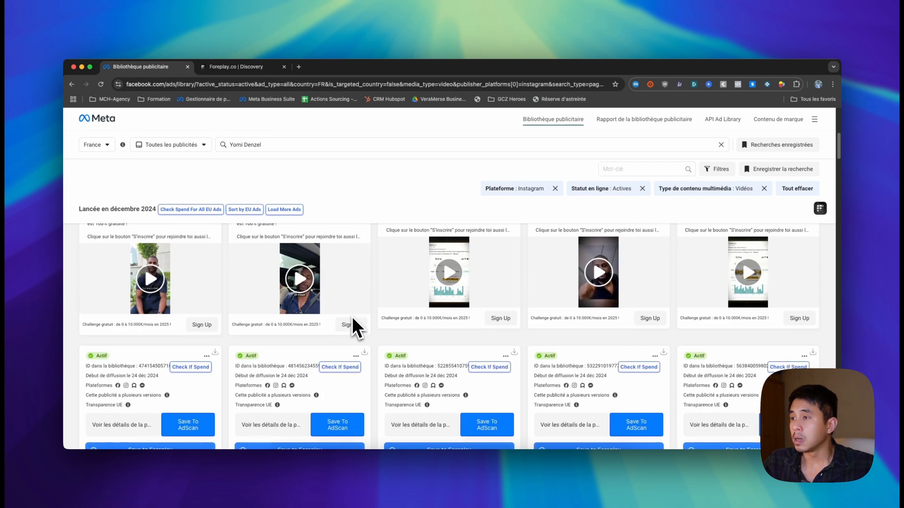
scroll(352, 317, up, 2)
scroll(351, 312, down, 5)
scroll(367, 314, down, 3)
scroll(390, 316, up, 3)
scroll(423, 324, down, 8)
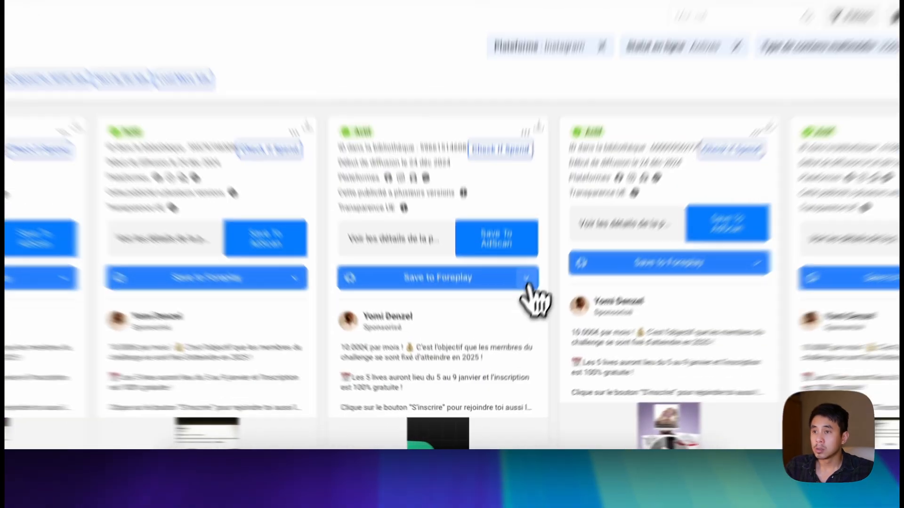
- Save one of the advertiser's December 24 video ads to the youtube_test board in Foreplay's Default Folder
click(499, 343)
click(470, 307)
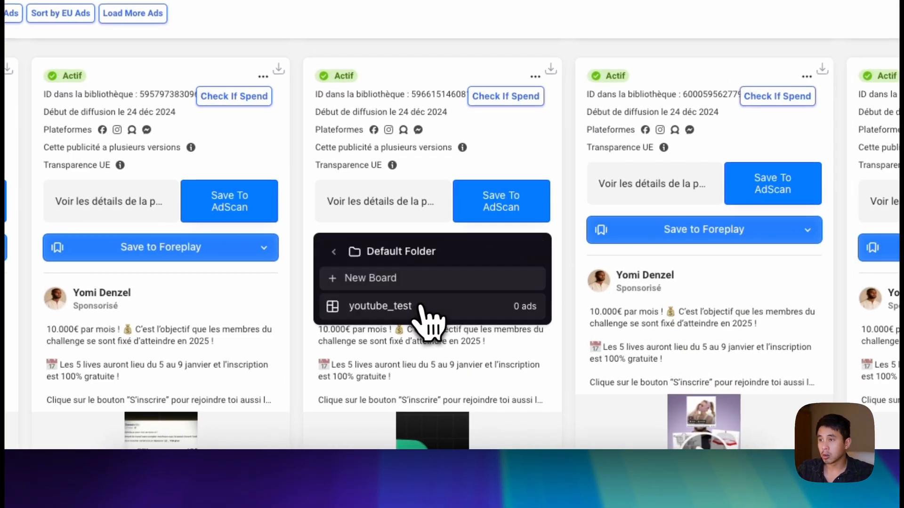
click(400, 308)
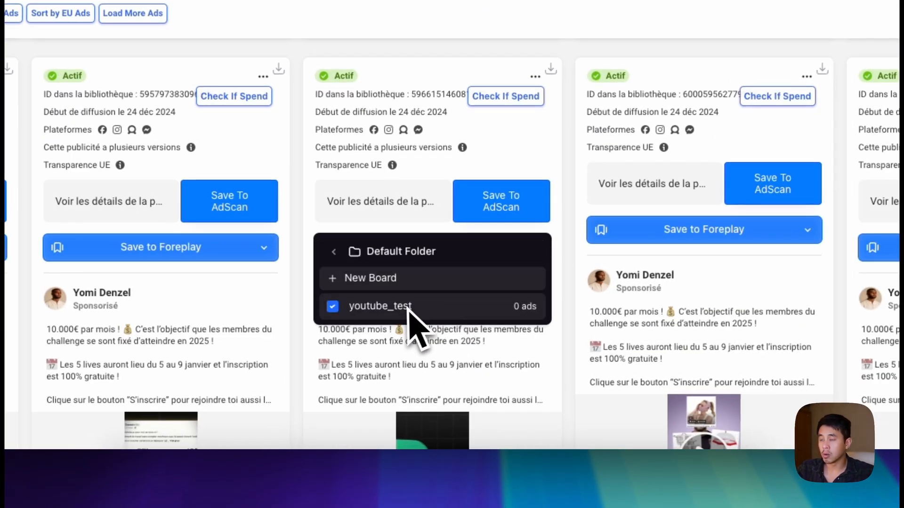
click(563, 368)
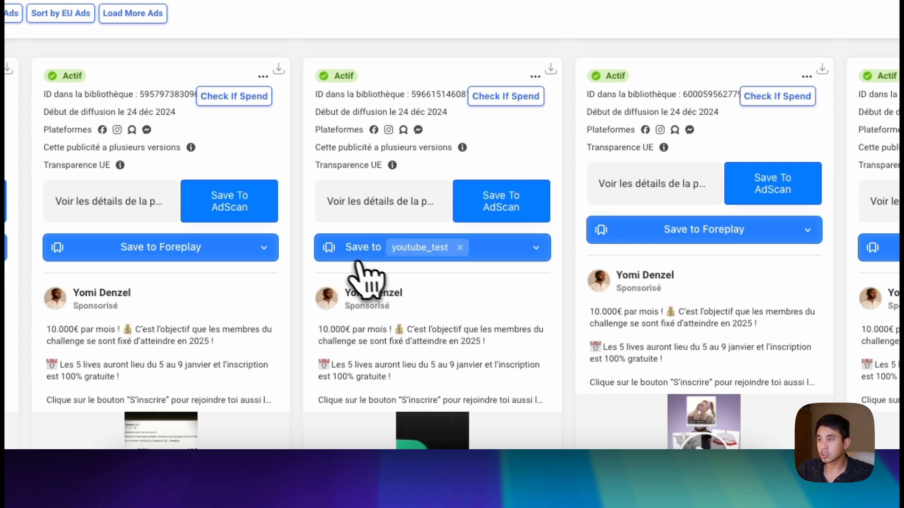
click(335, 253)
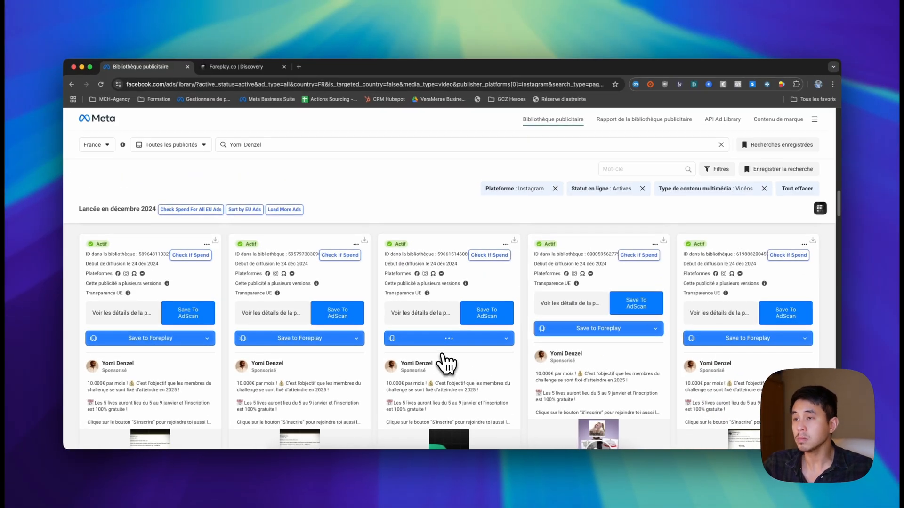
scroll(451, 357, down, 1)
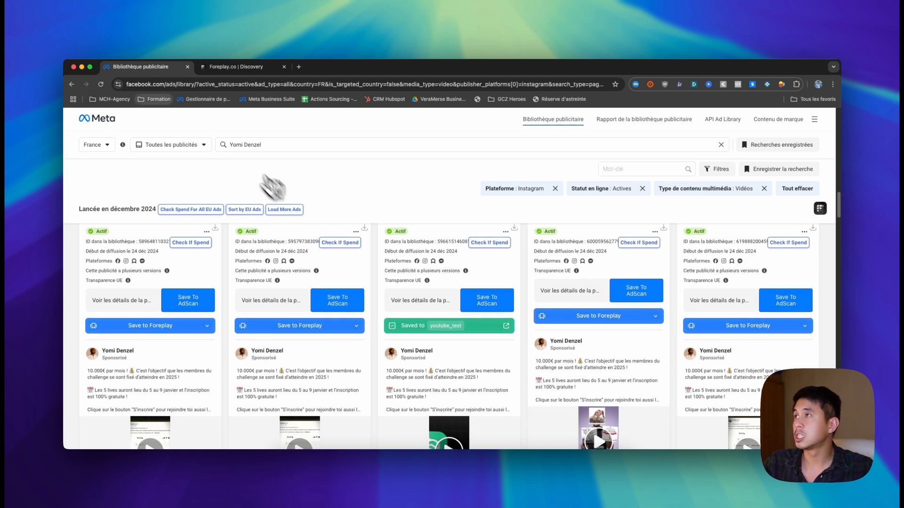
- Switch to Foreplay, look over the youtube_test board and open the details of its saved ad
click(233, 67)
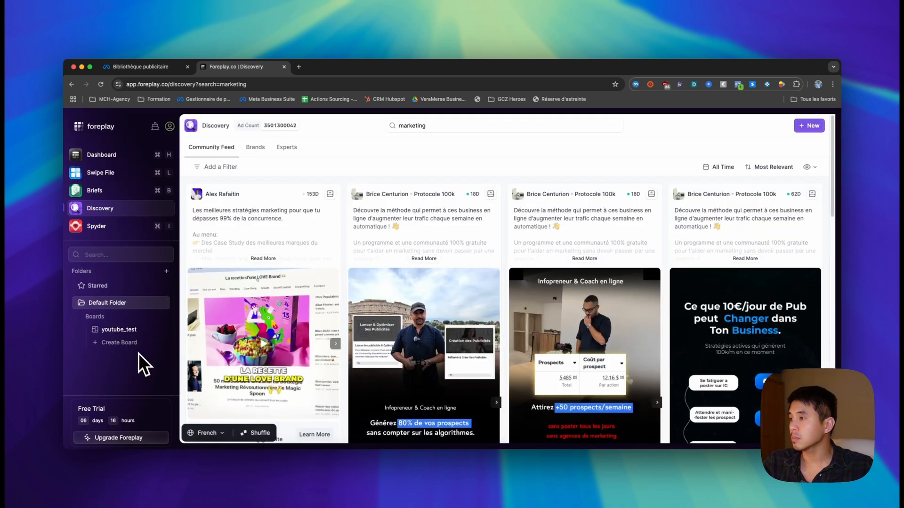
click(121, 329)
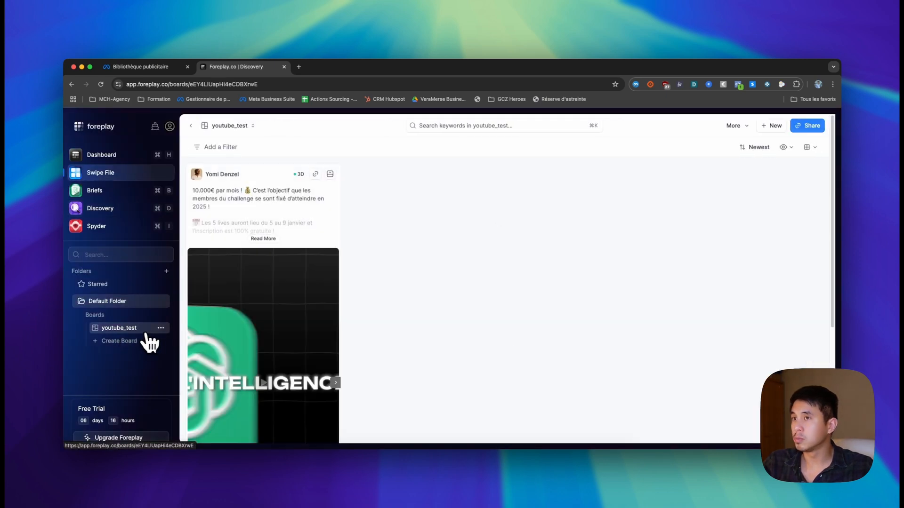
scroll(313, 337, down, 3)
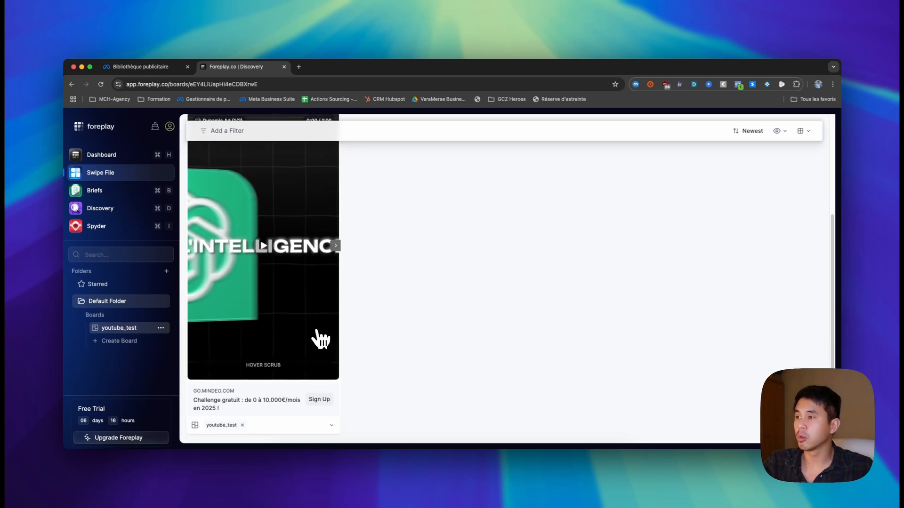
scroll(319, 338, up, 3)
scroll(317, 284, down, 3)
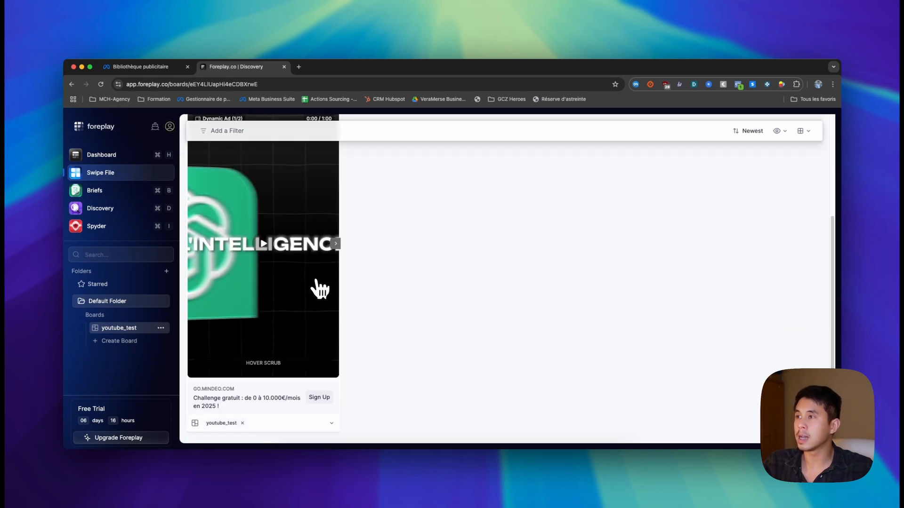
scroll(301, 275, up, 3)
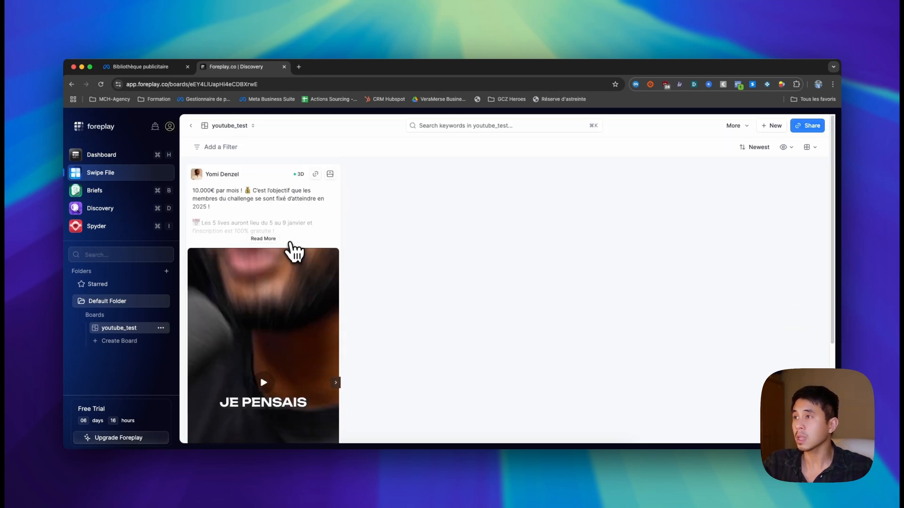
click(276, 248)
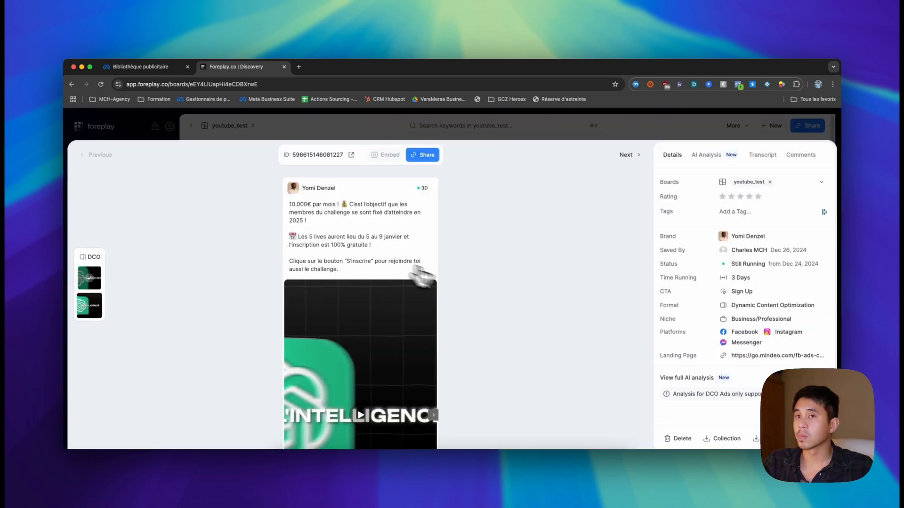